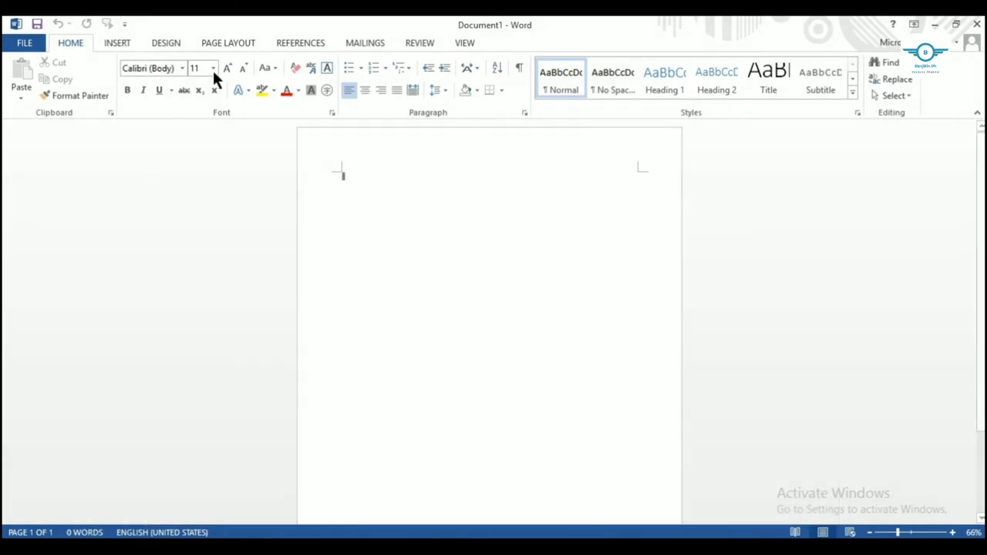
# Insert a WordArt in the chosen style showing the placeholder 'Your text here'.
pyautogui.click(119, 42)
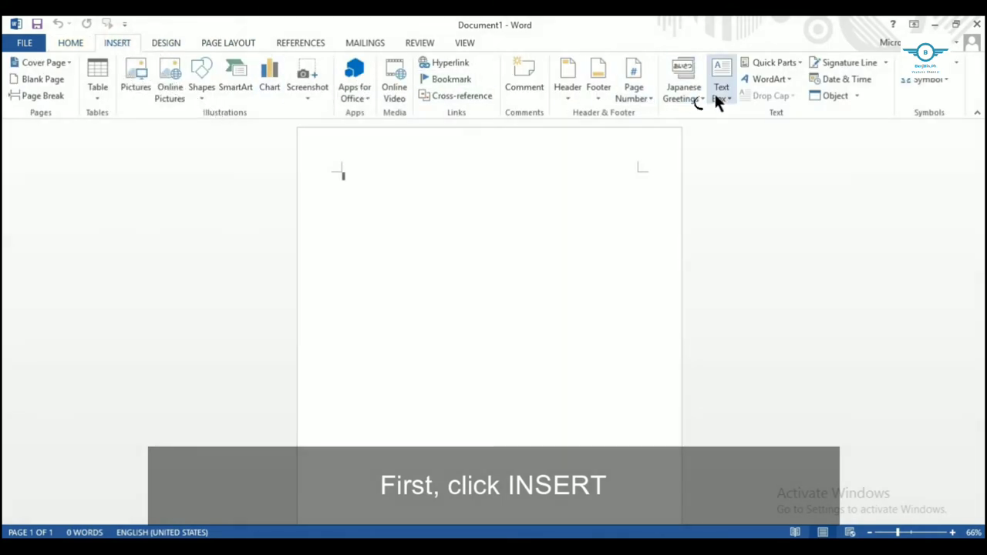
pyautogui.click(751, 77)
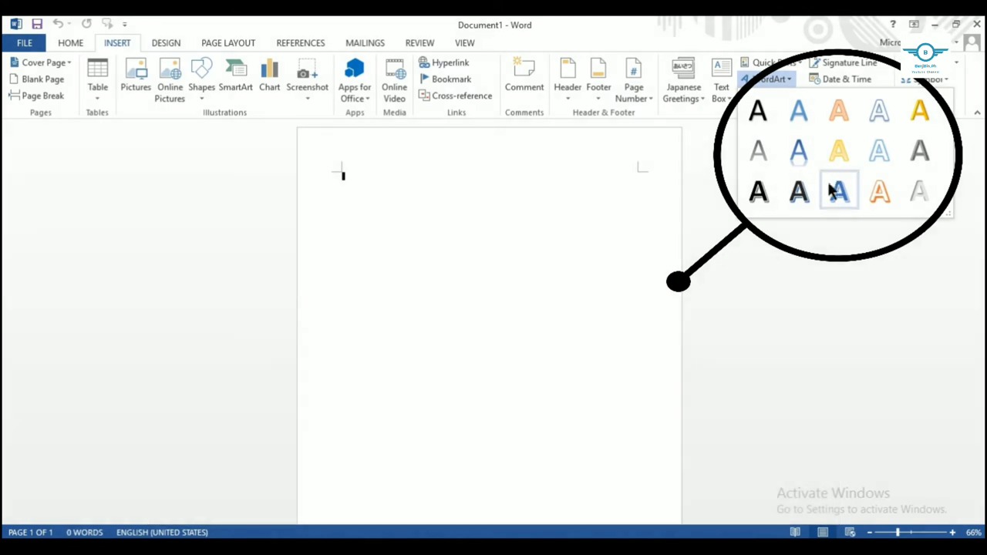
pyautogui.click(797, 194)
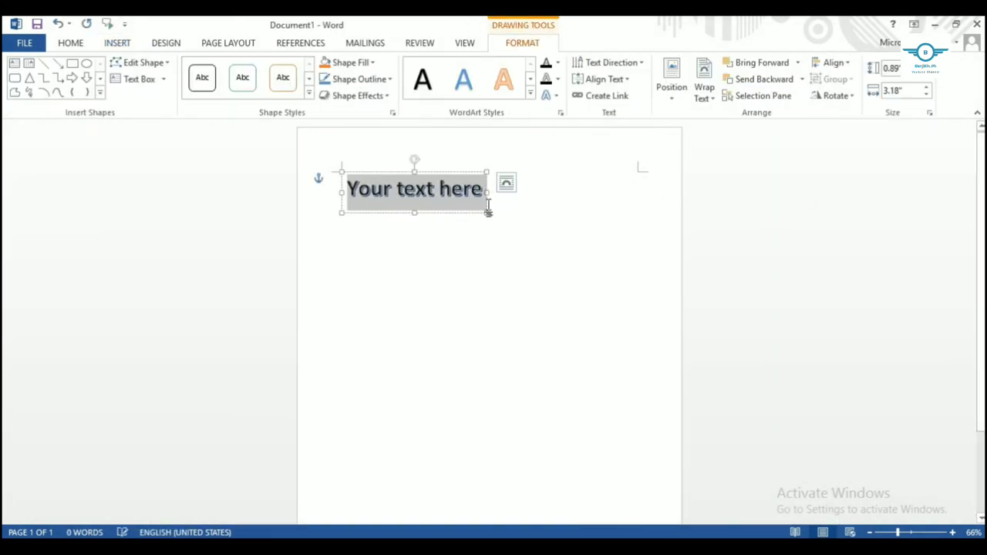
# Set the WordArt's text wrapping to Through.
pyautogui.click(440, 190)
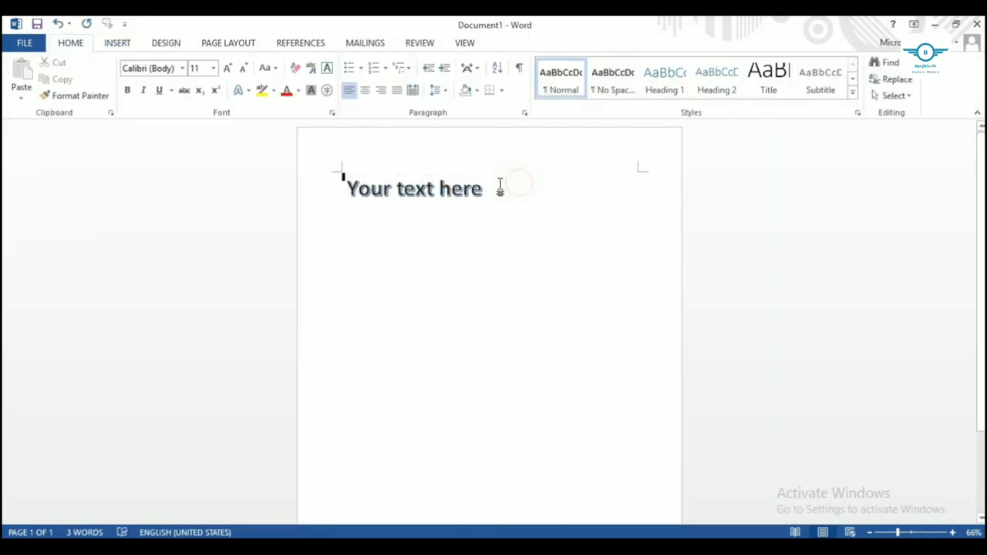
pyautogui.press('End')
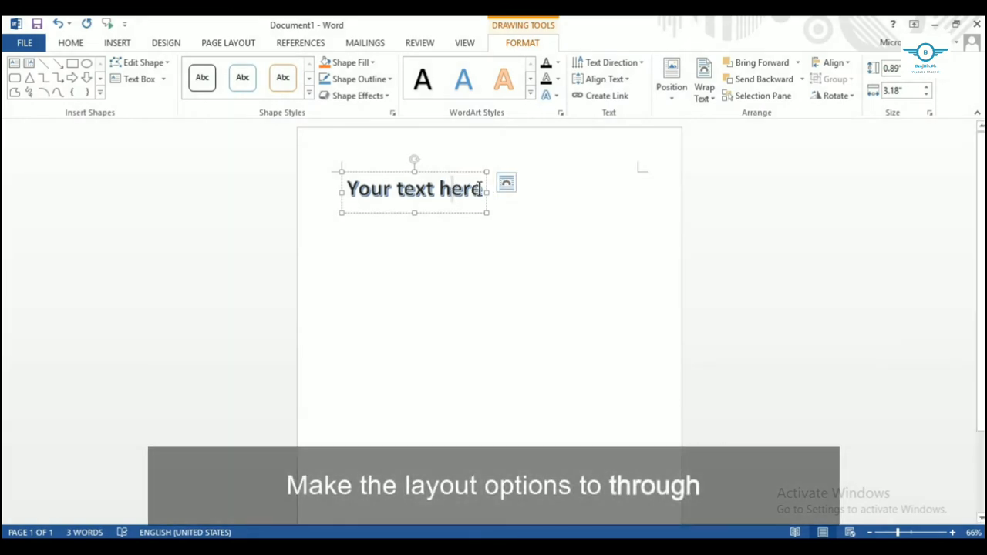
pyautogui.click(506, 185)
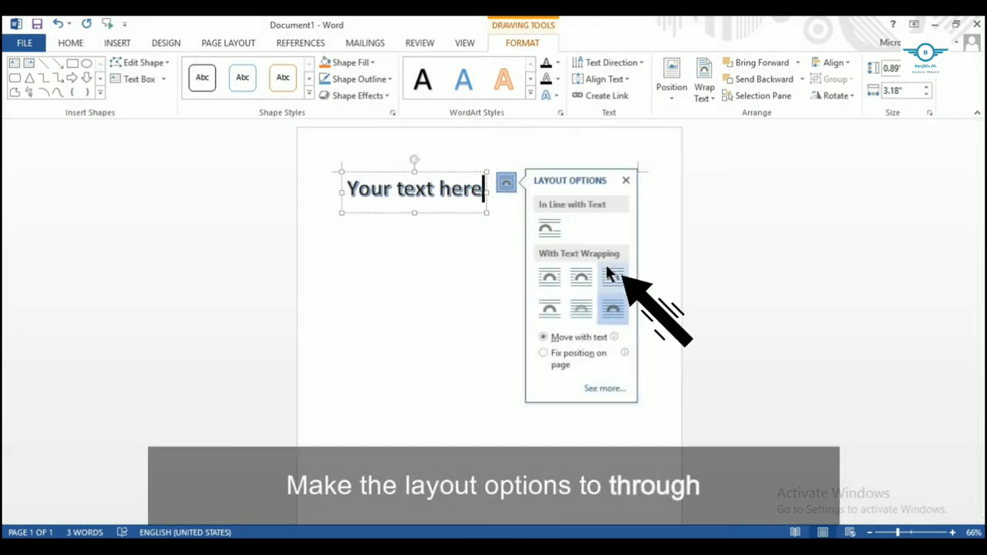
pyautogui.click(610, 275)
pyautogui.click(485, 242)
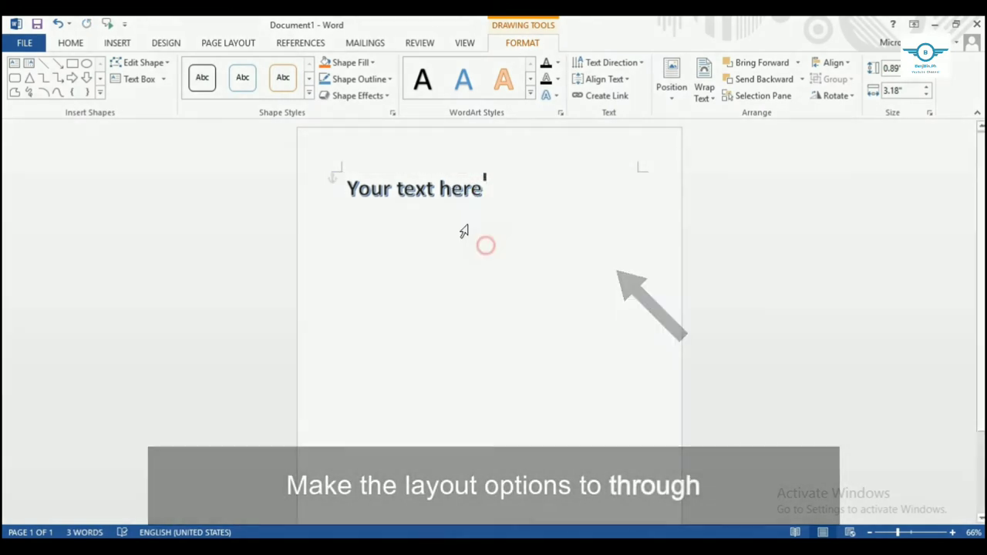
pyautogui.click(426, 174)
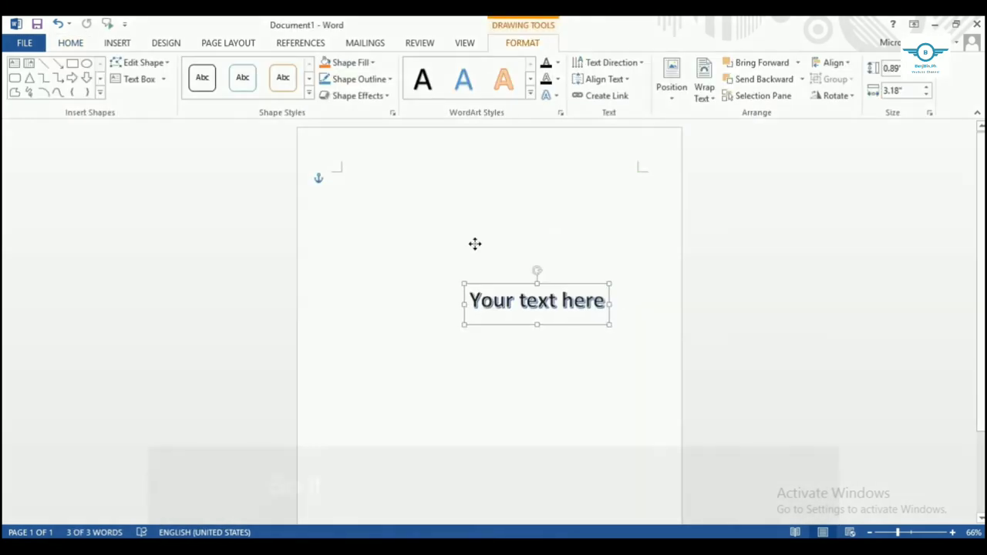
# Move the WordArt to the top centre and replace its text with 'HOW TO CURVE TEXT IN MS WORD'.
pyautogui.moveTo(427, 174); pyautogui.dragTo(471, 208)
pyautogui.moveTo(520, 155)
pyautogui.mouseDown()
pyautogui.moveTo(473, 179)
pyautogui.moveTo(494, 156)
pyautogui.moveTo(492, 195)
pyautogui.mouseUp()
pyautogui.click(515, 214)
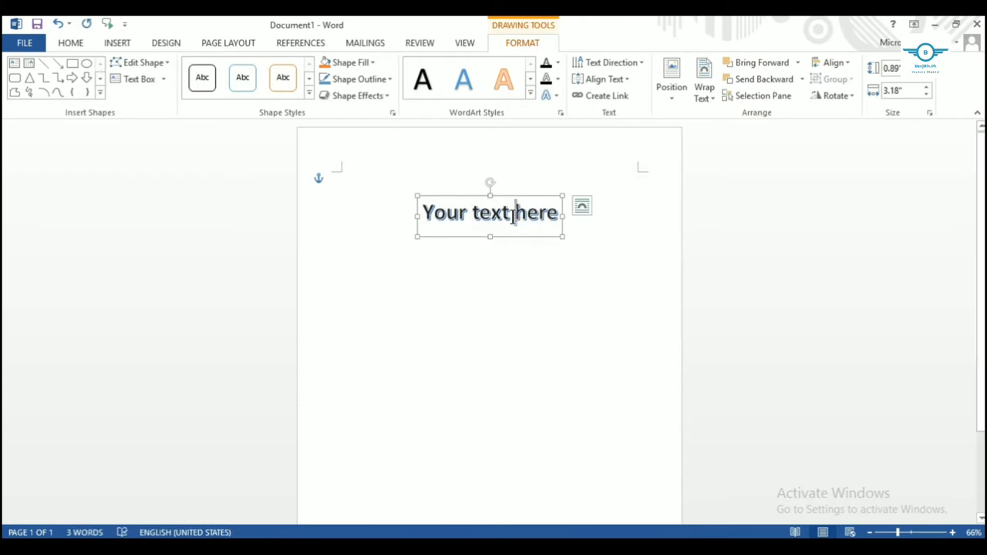
pyautogui.hotkey('ctrl', 'a')
pyautogui.press('BackSpace')
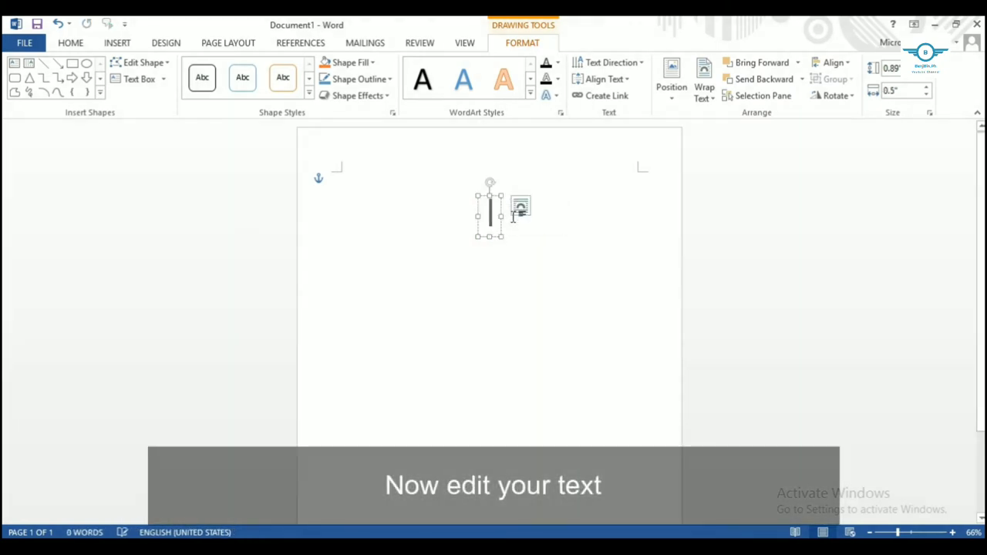
pyautogui.write('HOW')
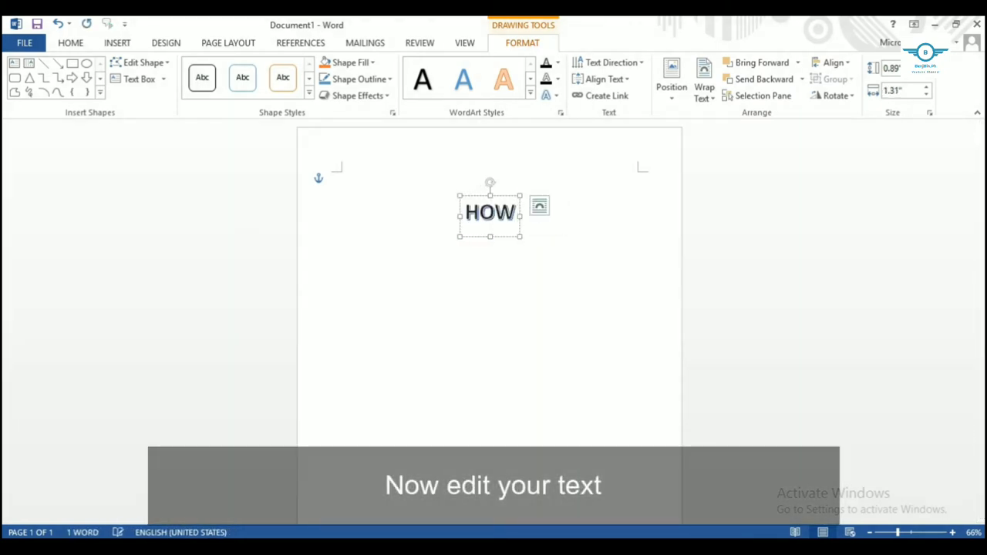
pyautogui.write(' TO CURVE')
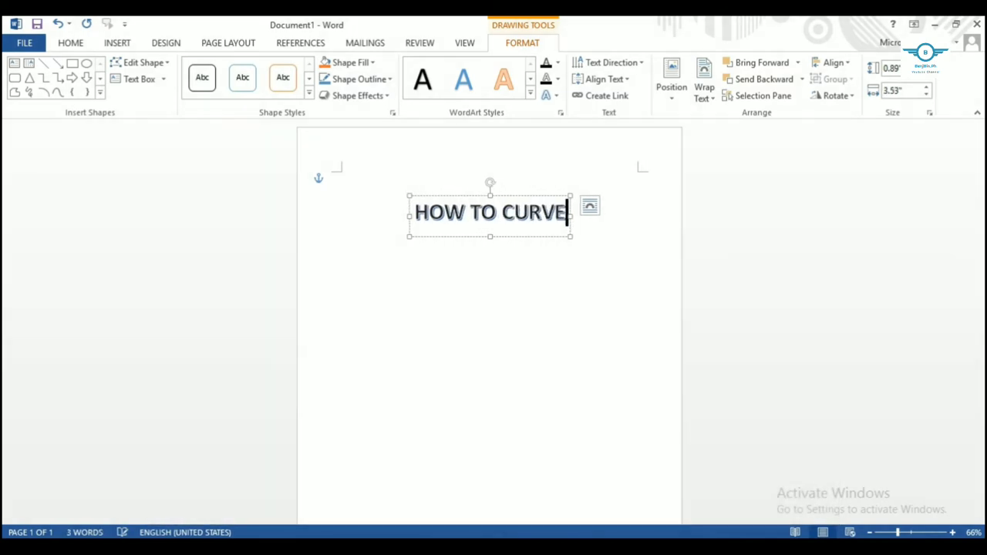
pyautogui.write(' TEXT IN M')
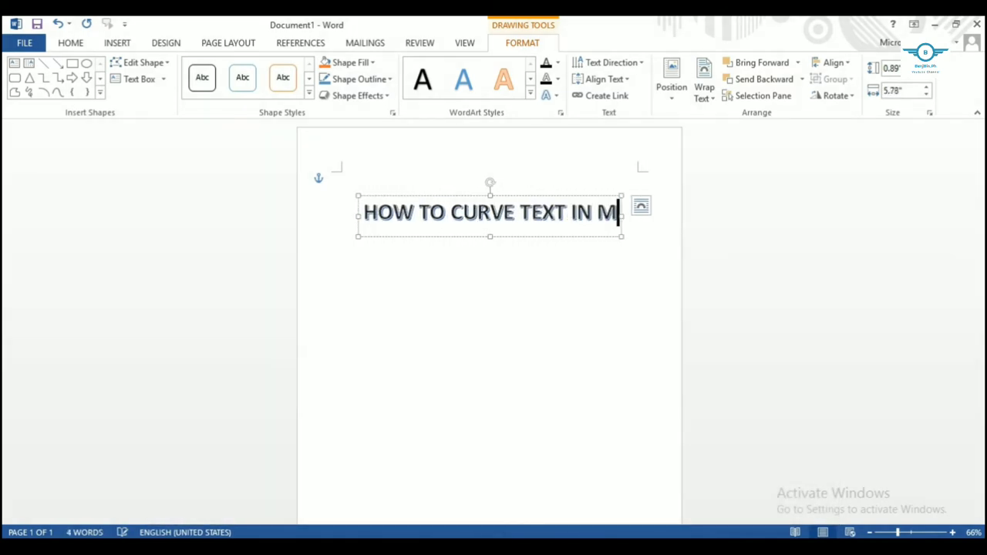
pyautogui.write('S WORD')
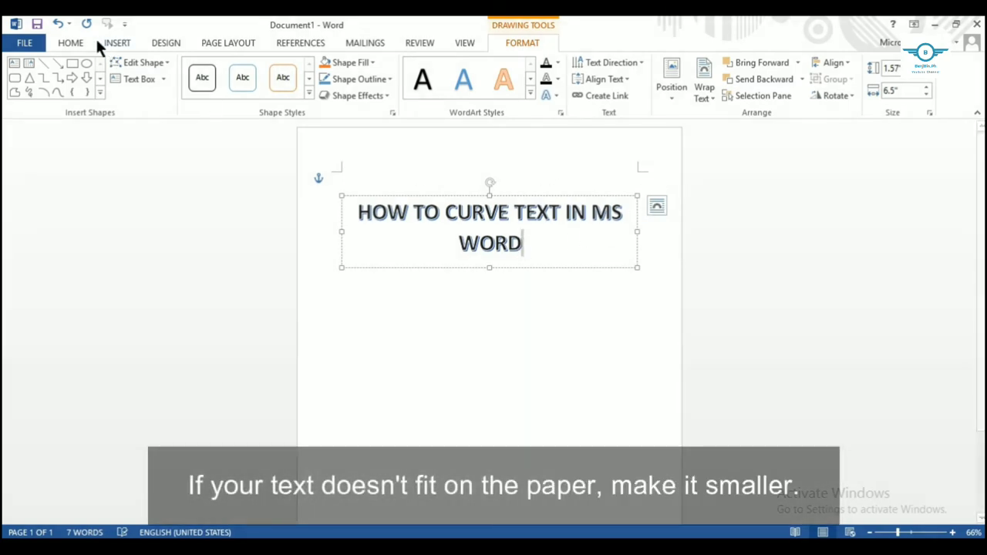
# Select all the WordArt text and set its font size to 30 on the Home tab.
pyautogui.click(69, 43)
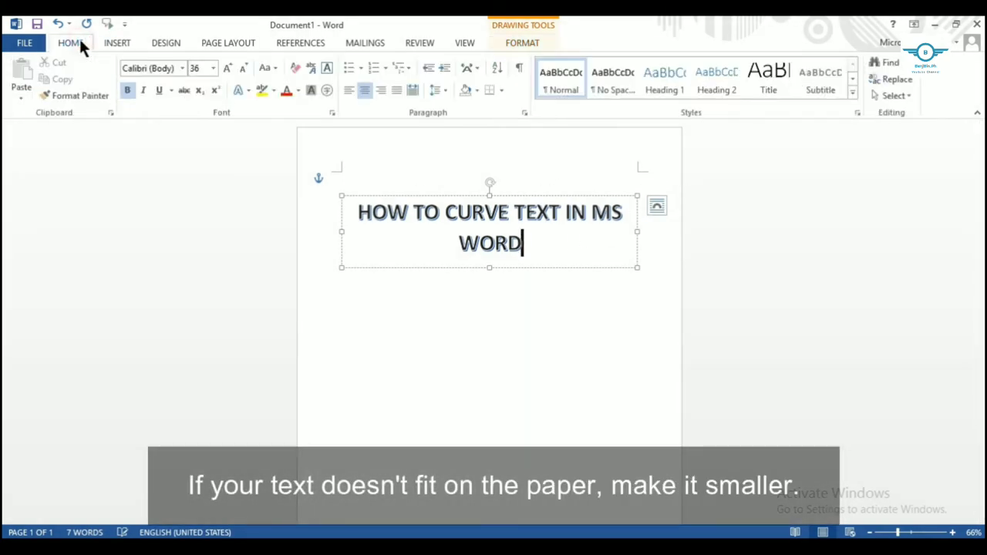
pyautogui.click(246, 70)
pyautogui.moveTo(532, 243); pyautogui.dragTo(312, 185)
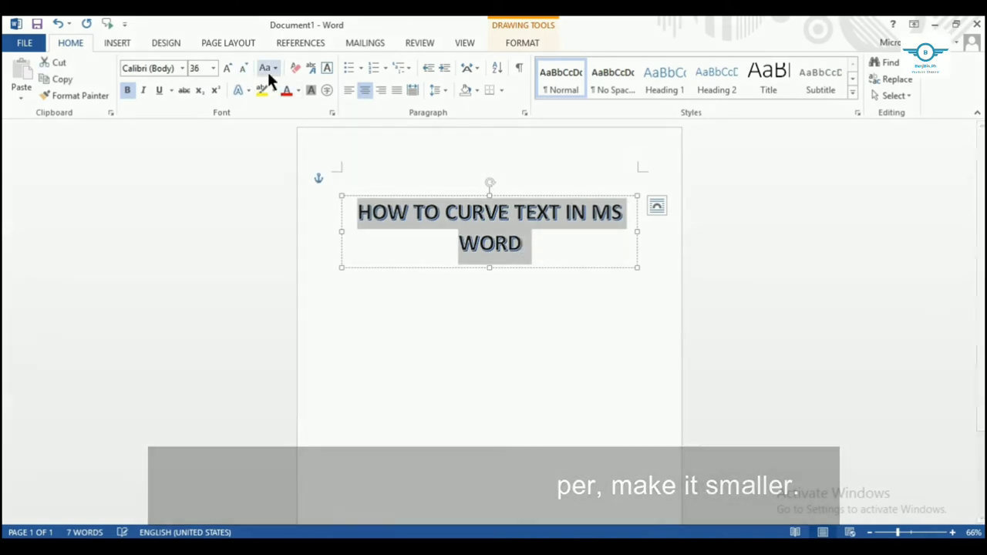
pyautogui.click(245, 68)
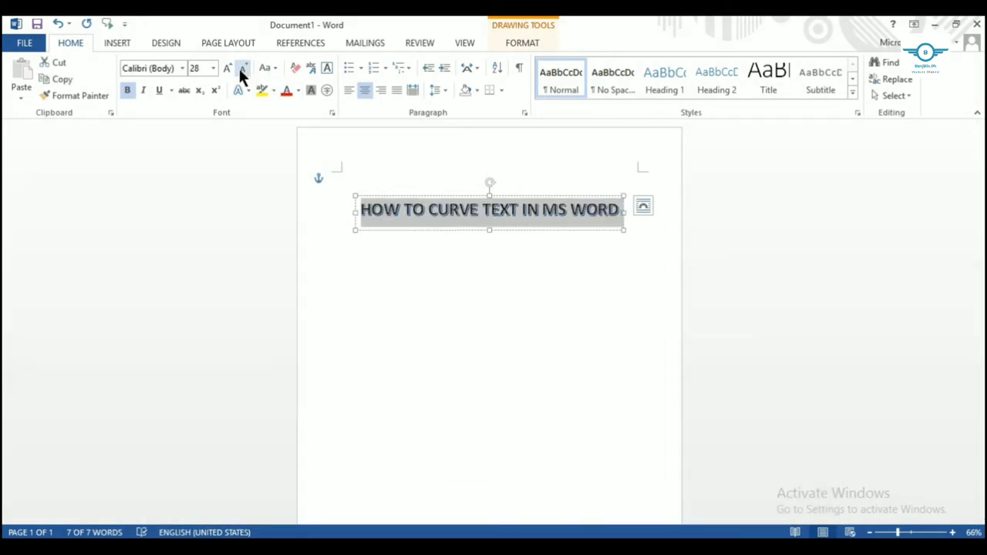
pyautogui.click(226, 68)
pyautogui.write('30')
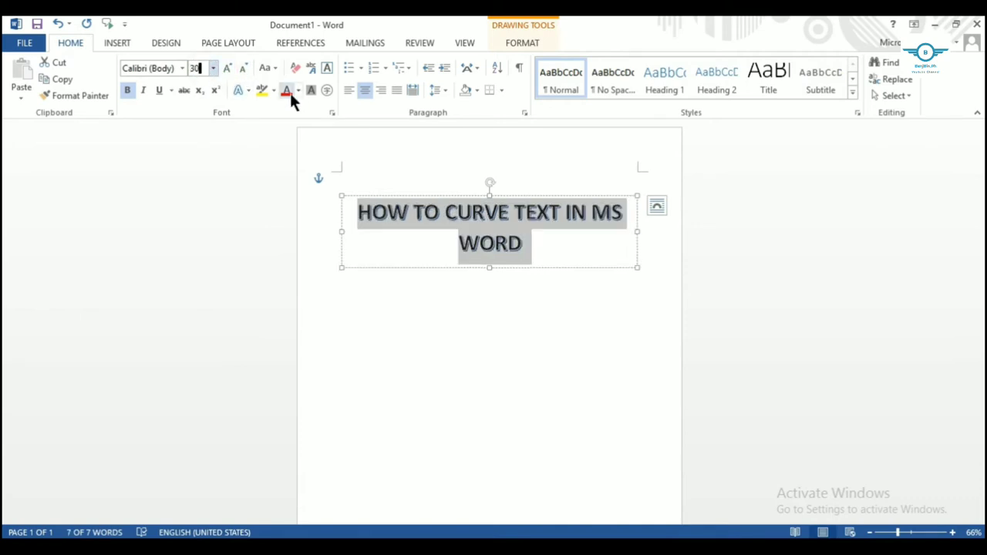
pyautogui.press('Return')
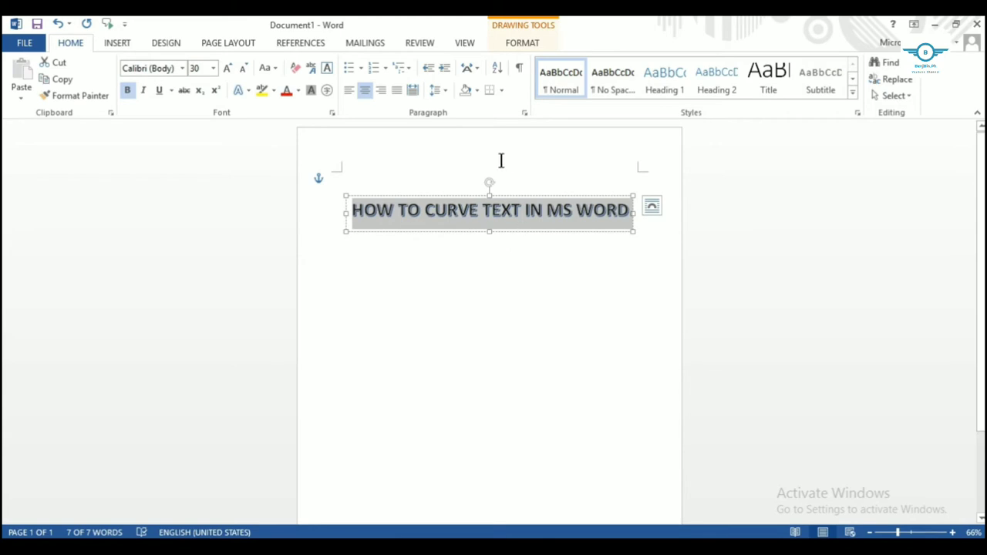
# Apply the Arch Up text transform to the WordArt title.
pyautogui.click(495, 217)
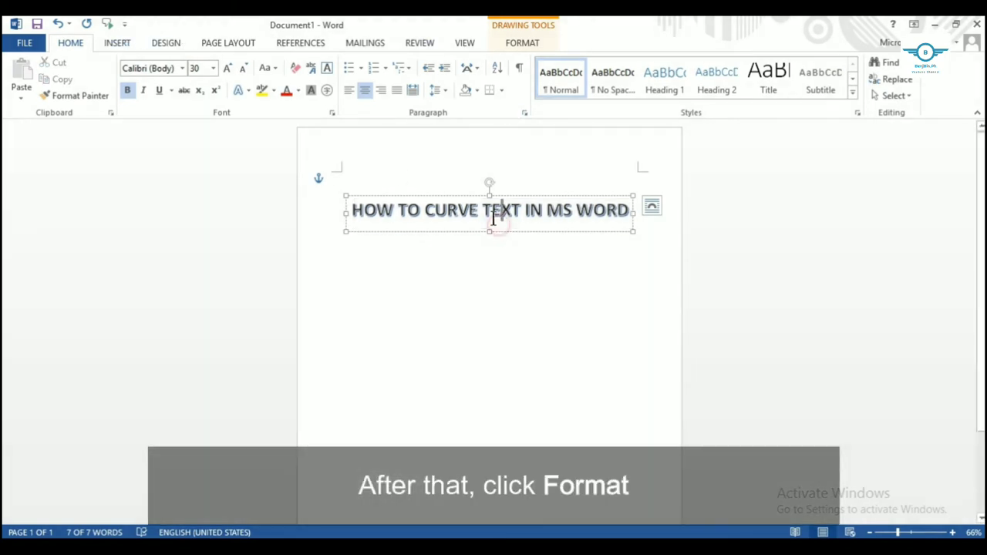
pyautogui.click(523, 44)
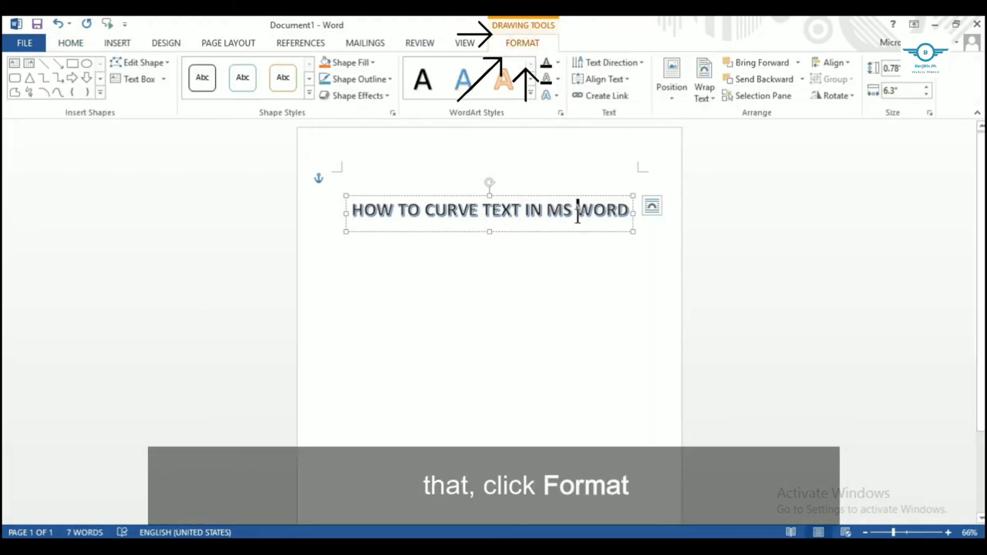
pyautogui.hotkey('ctrl', 'a')
pyautogui.click(547, 95)
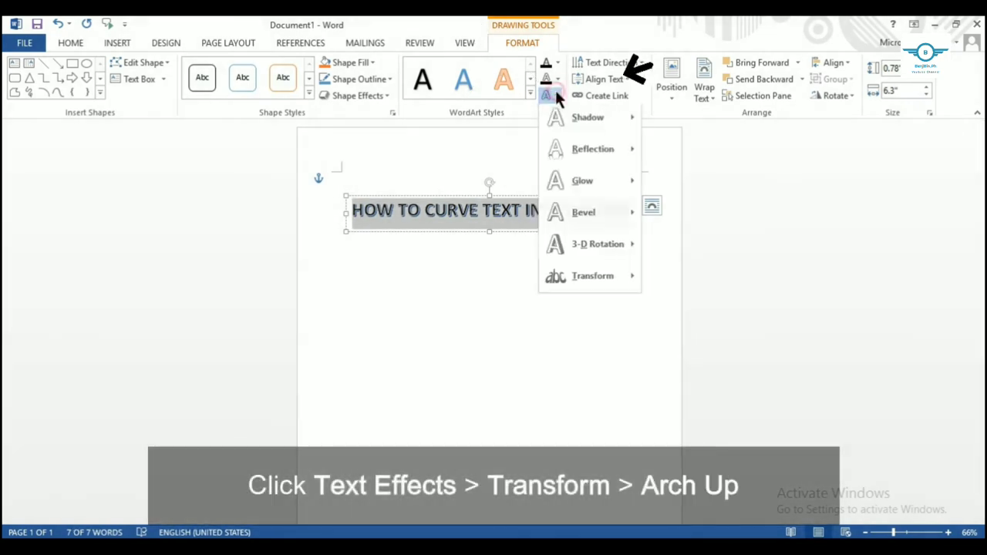
pyautogui.moveTo(613, 274)
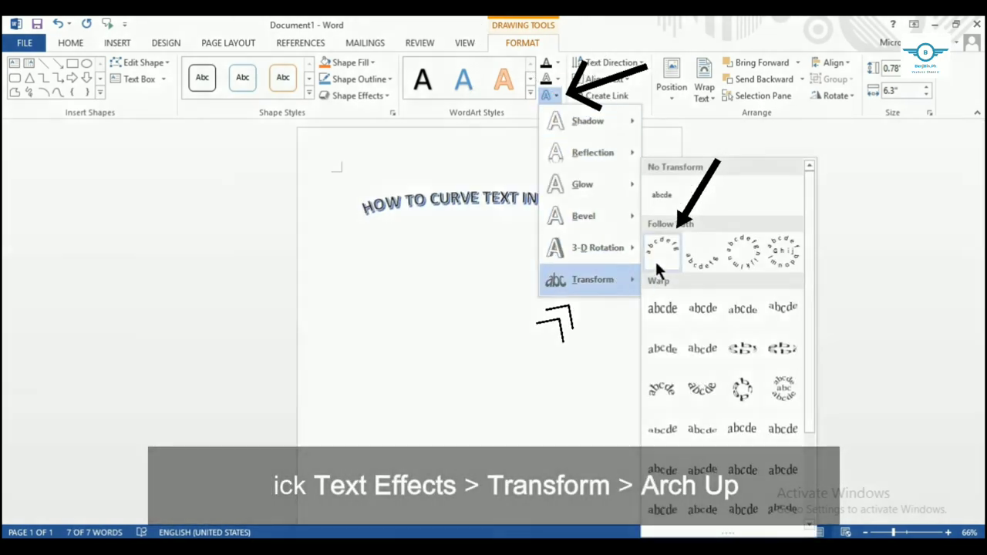
pyautogui.click(658, 262)
pyautogui.click(595, 259)
# Enlarge the WordArt box to 1.84" by 6.51" by dragging its corners.
pyautogui.click(518, 199)
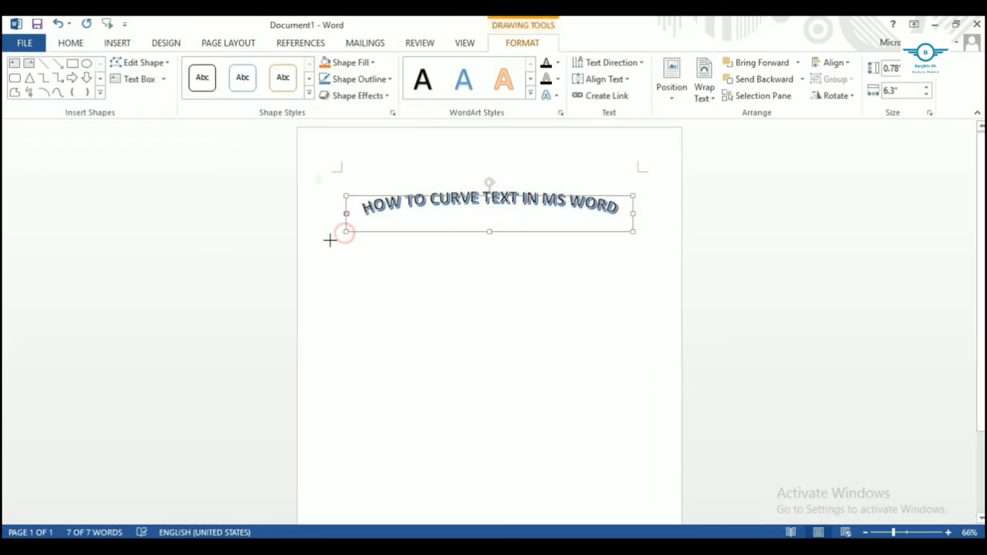
pyautogui.moveTo(329, 240); pyautogui.dragTo(347, 260)
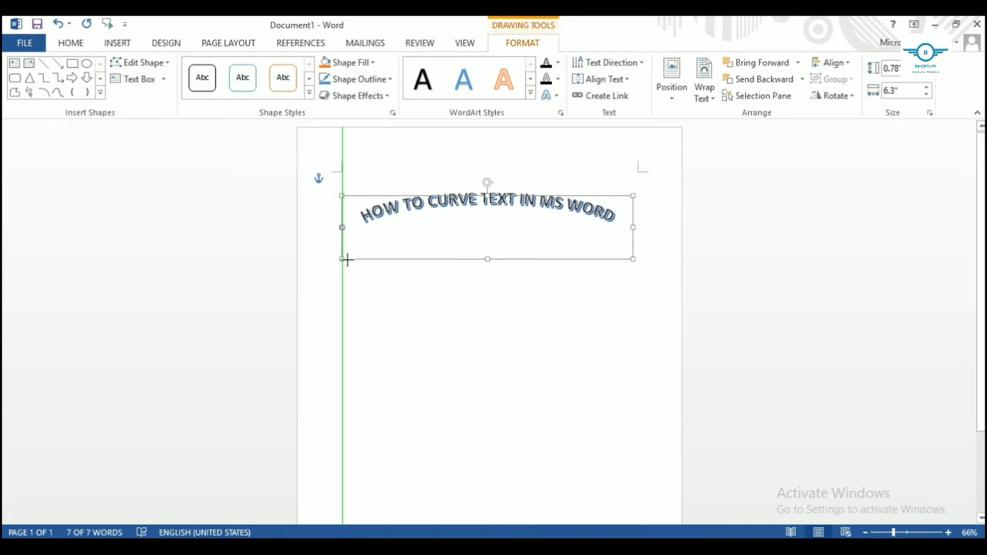
pyautogui.moveTo(631, 196); pyautogui.dragTo(639, 172)
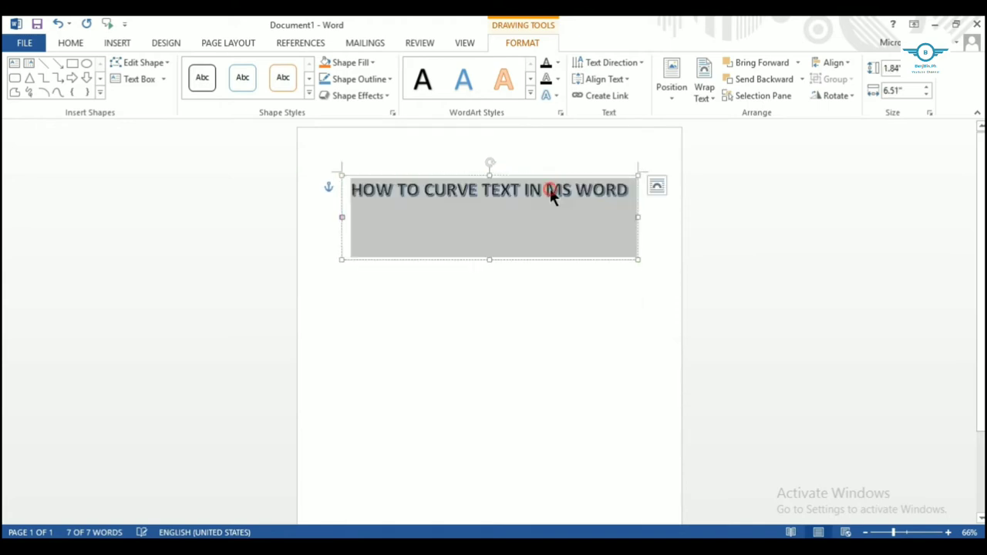
# Grow the arched title's font to size 36 and save the document as Curve.docx.
pyautogui.click(70, 41)
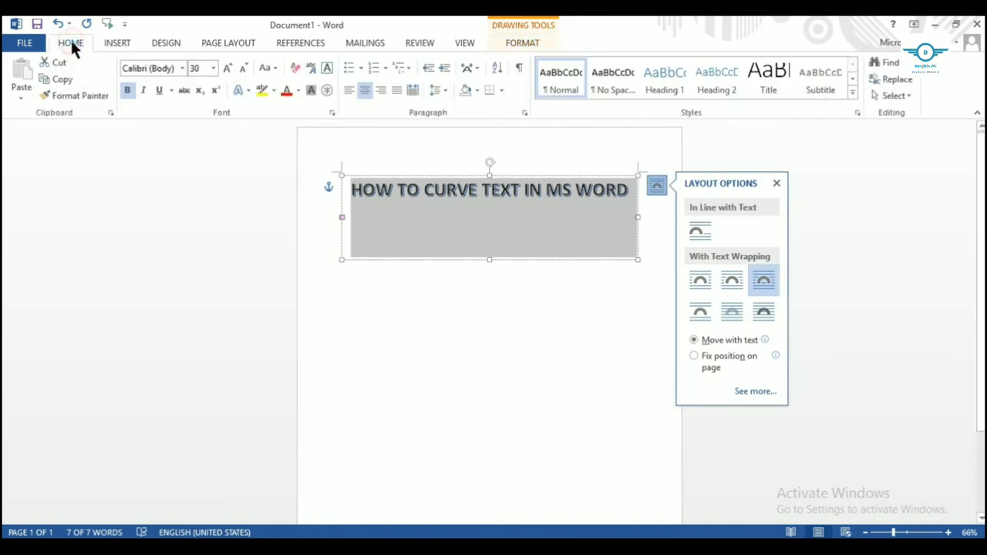
pyautogui.click(227, 69)
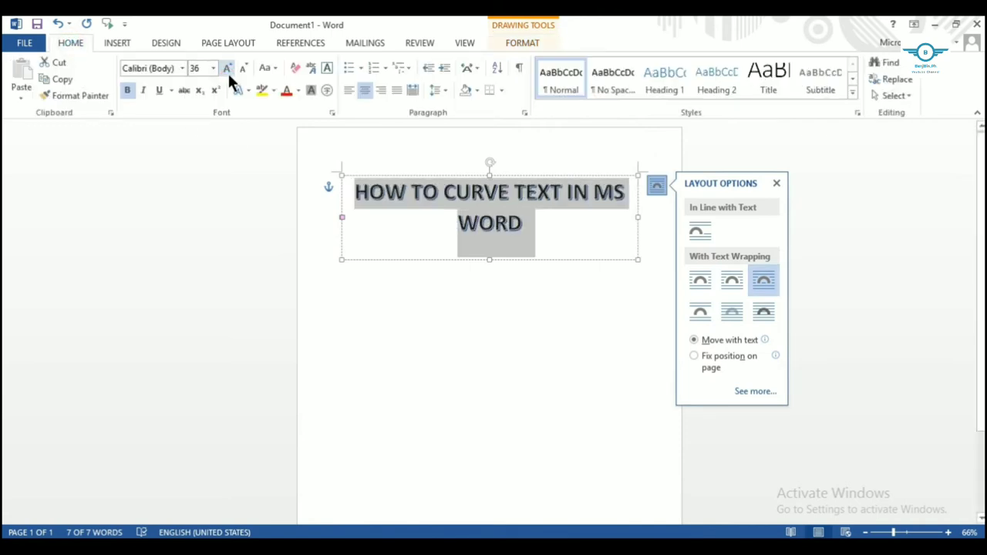
pyautogui.click(507, 391)
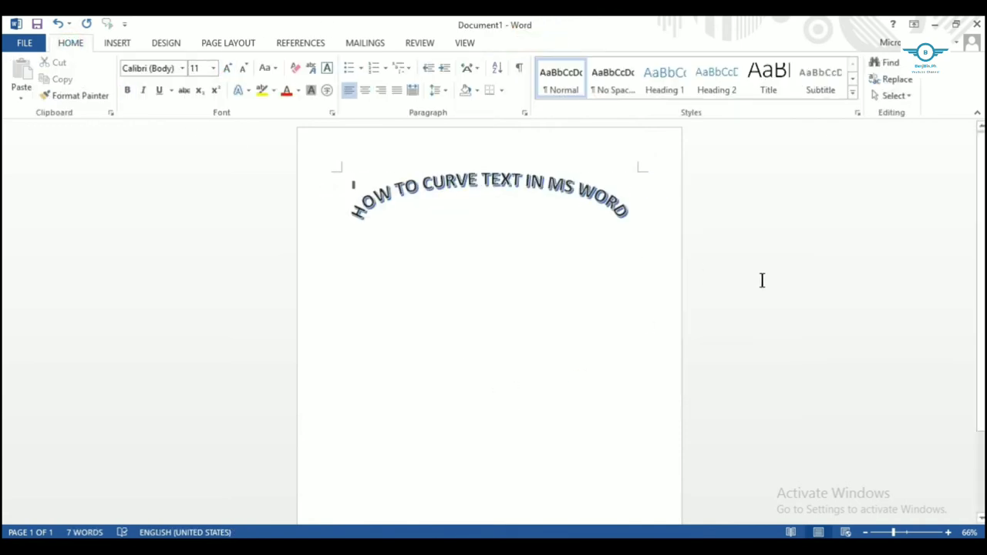
pyautogui.click(378, 208)
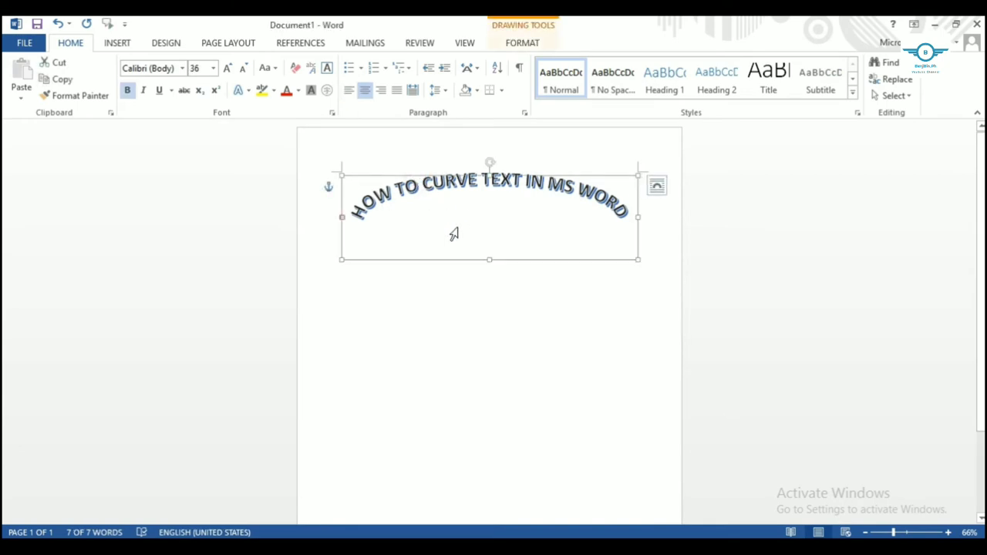
pyautogui.click(503, 285)
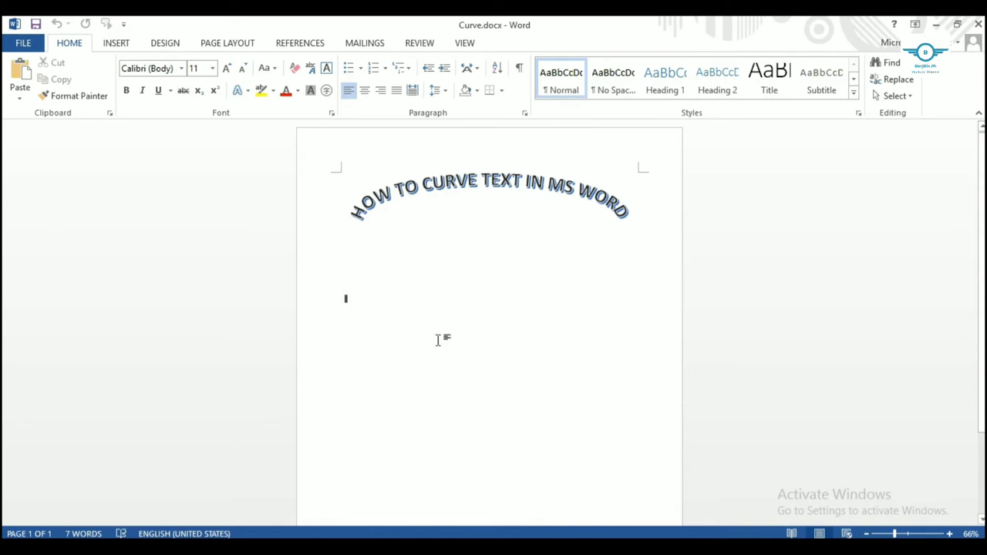
# Flatten the title's arch with the pink adjustment handle.
pyautogui.moveTo(458, 213); pyautogui.dragTo(351, 234)
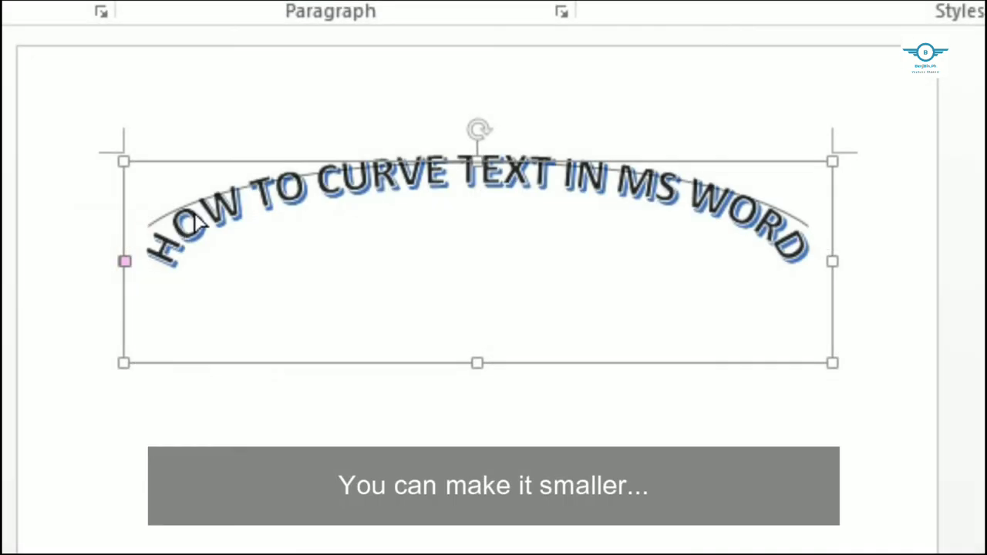
pyautogui.moveTo(195, 221); pyautogui.dragTo(330, 187)
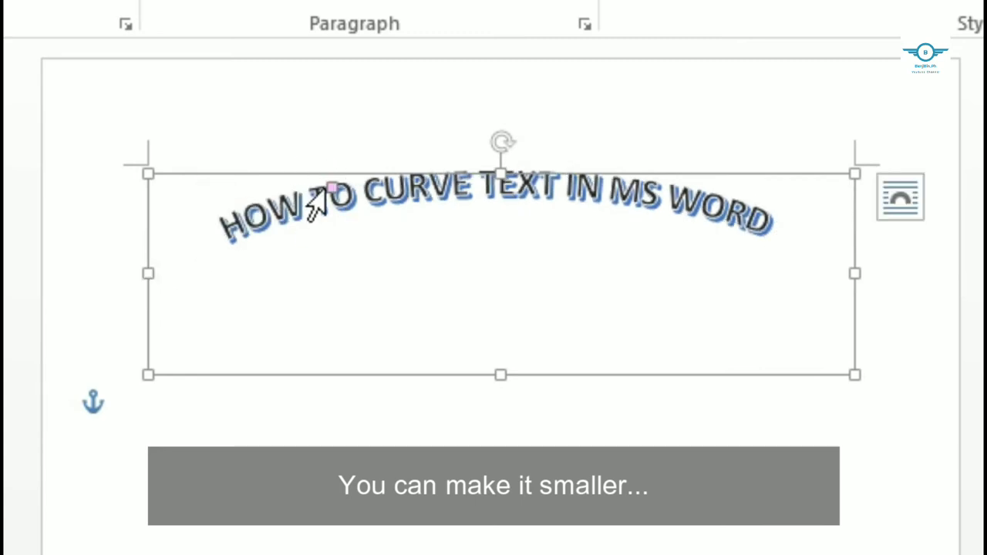
pyautogui.click(516, 270)
pyautogui.click(159, 386)
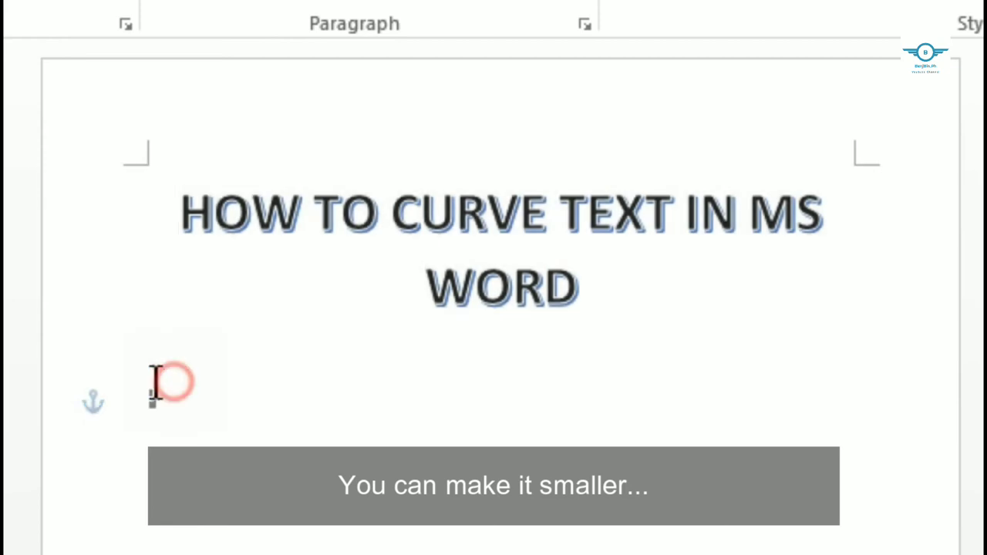
pyautogui.click(236, 266)
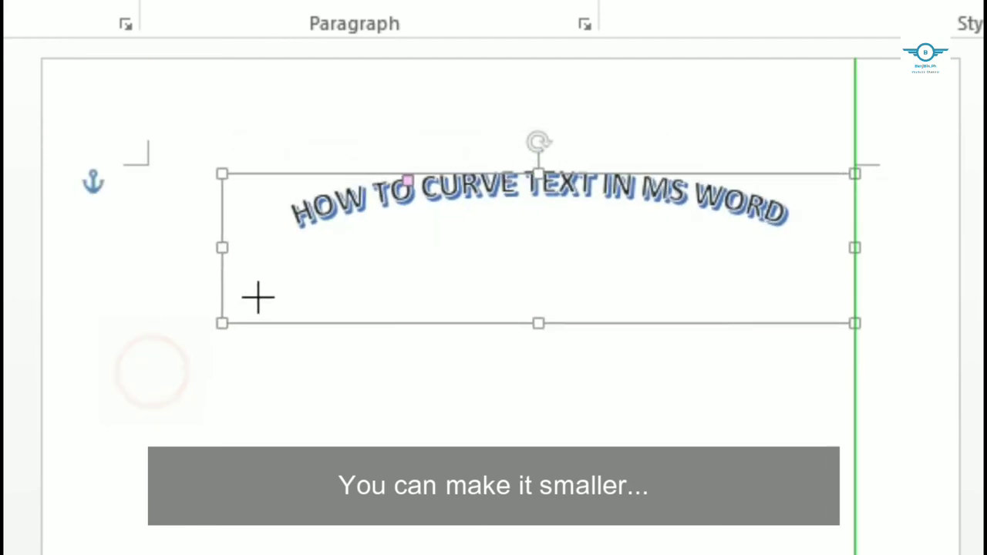
# Shrink the WordArt box from its lower-left corner and shift it slightly left and up.
pyautogui.moveTo(152, 373); pyautogui.dragTo(308, 279)
pyautogui.moveTo(662, 166); pyautogui.dragTo(582, 159)
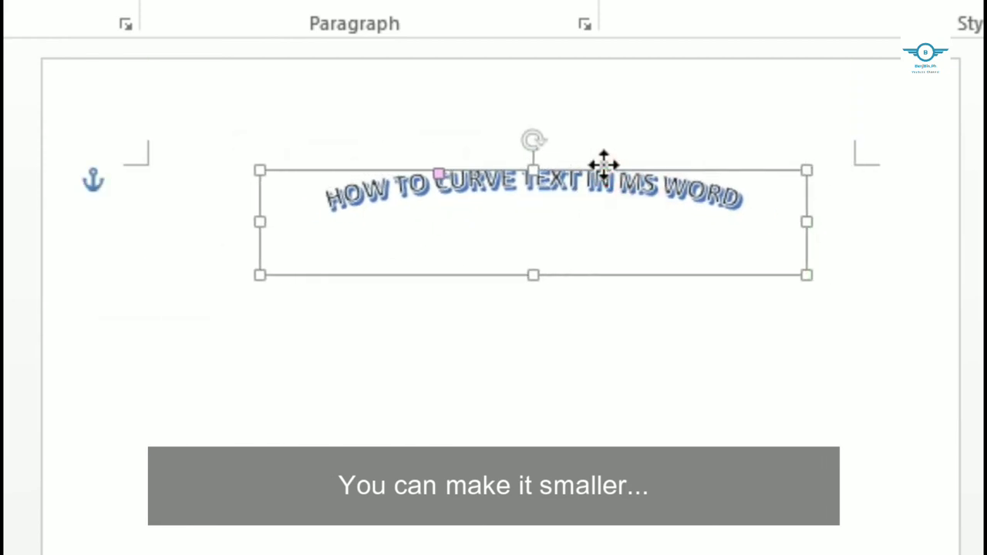
pyautogui.click(589, 224)
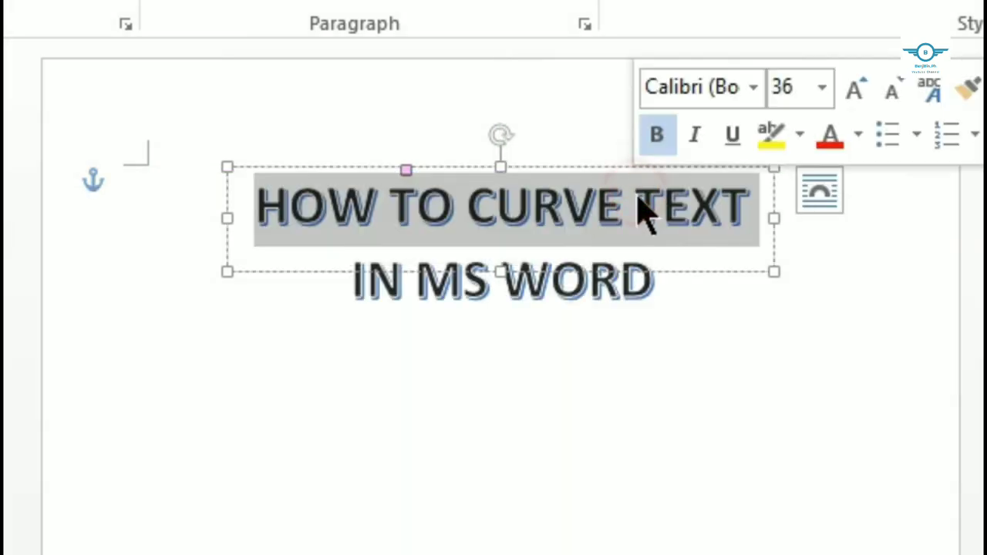
pyautogui.click(499, 337)
pyautogui.click(338, 232)
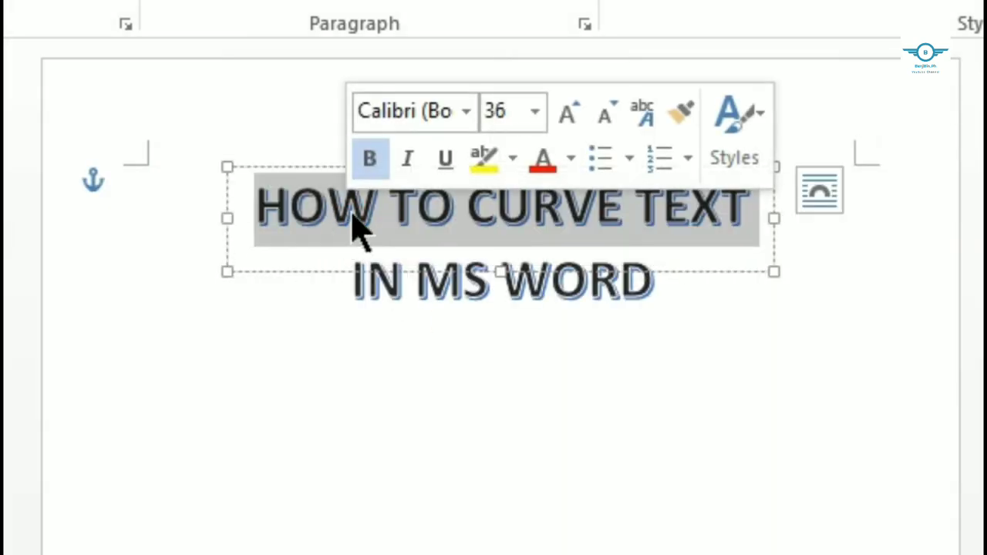
pyautogui.click(267, 139)
pyautogui.click(379, 194)
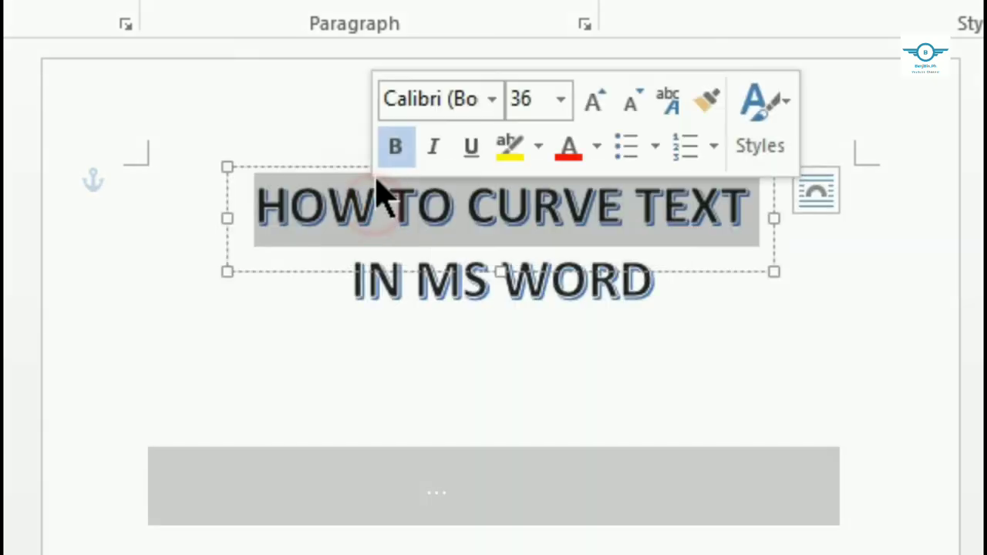
pyautogui.click(411, 207)
# Widen the arched title box on both sides so it spans the page top.
pyautogui.click(403, 174)
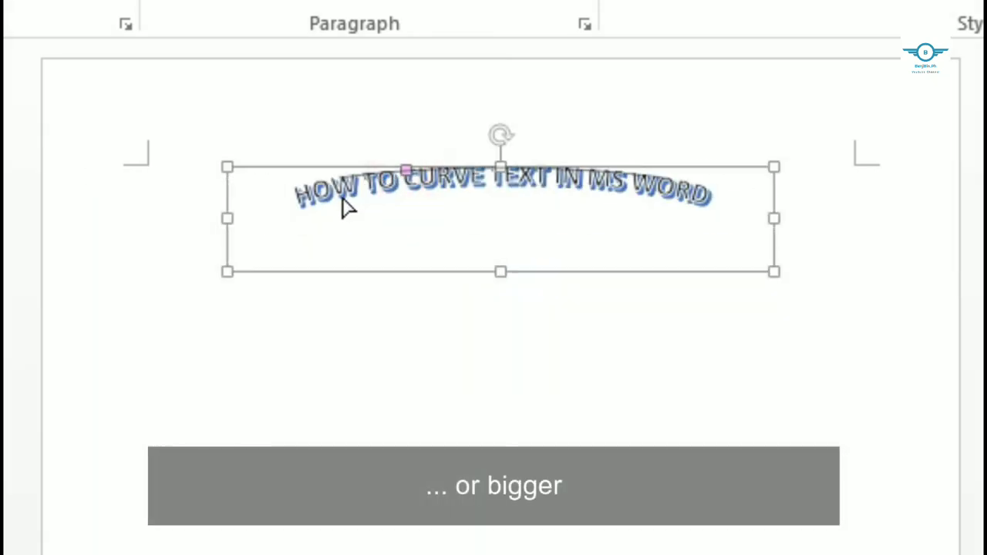
pyautogui.moveTo(293, 255); pyautogui.dragTo(289, 254)
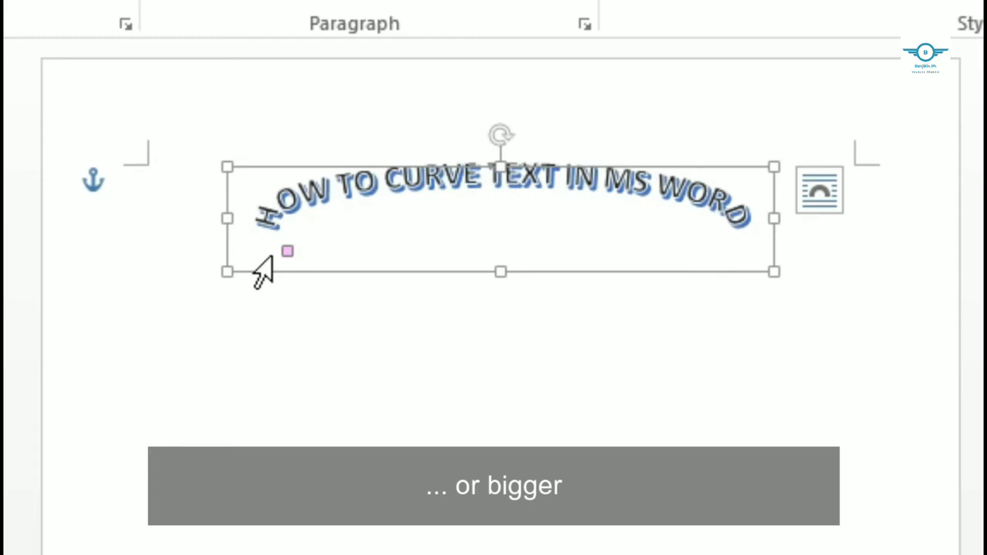
pyautogui.moveTo(227, 219); pyautogui.dragTo(188, 221)
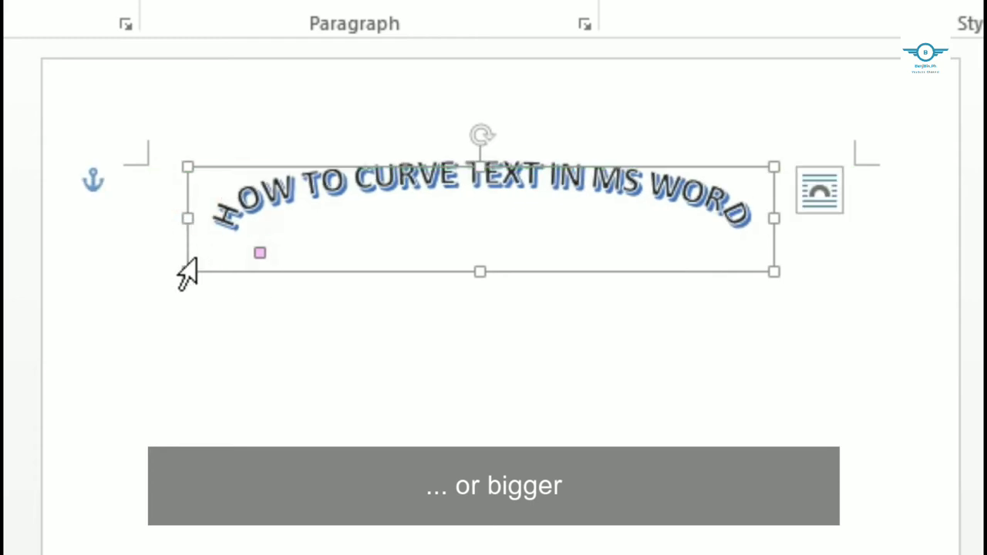
pyautogui.moveTo(188, 272); pyautogui.dragTo(89, 385)
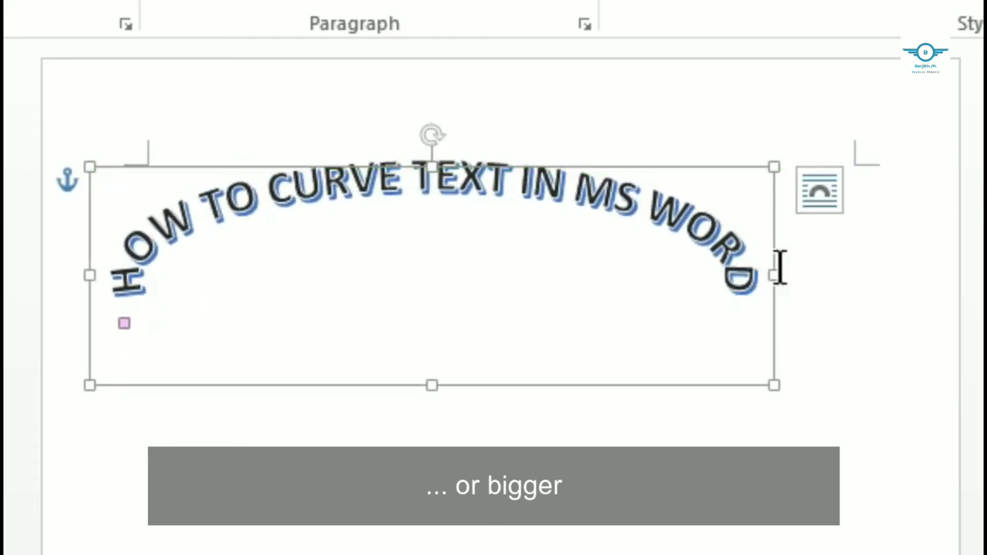
pyautogui.moveTo(774, 274); pyautogui.dragTo(932, 276)
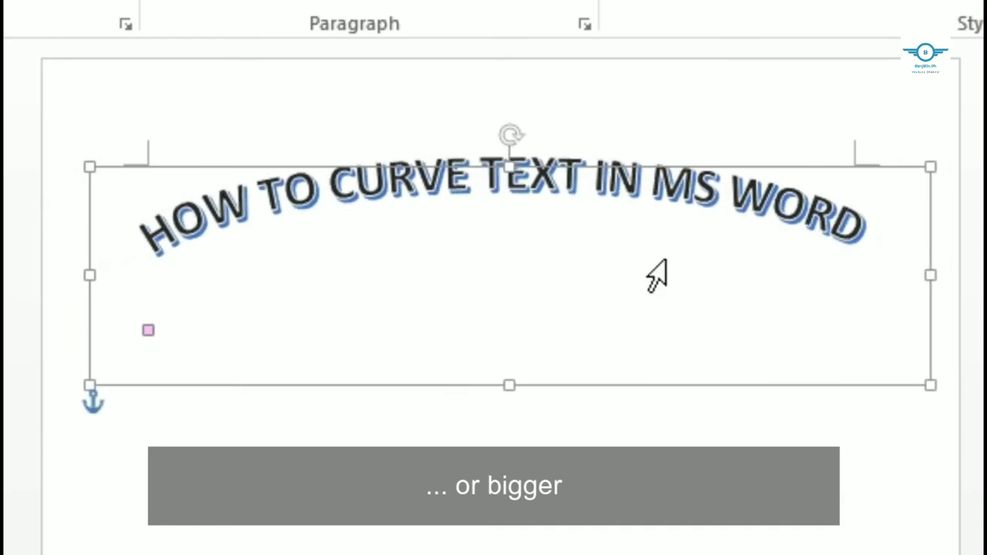
pyautogui.moveTo(148, 330); pyautogui.dragTo(299, 370)
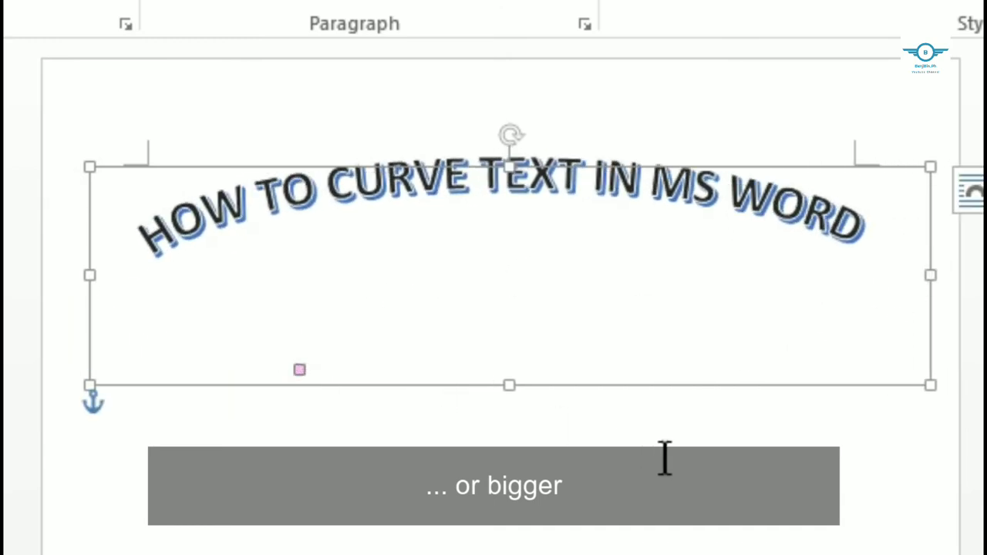
pyautogui.moveTo(933, 280); pyautogui.dragTo(955, 292)
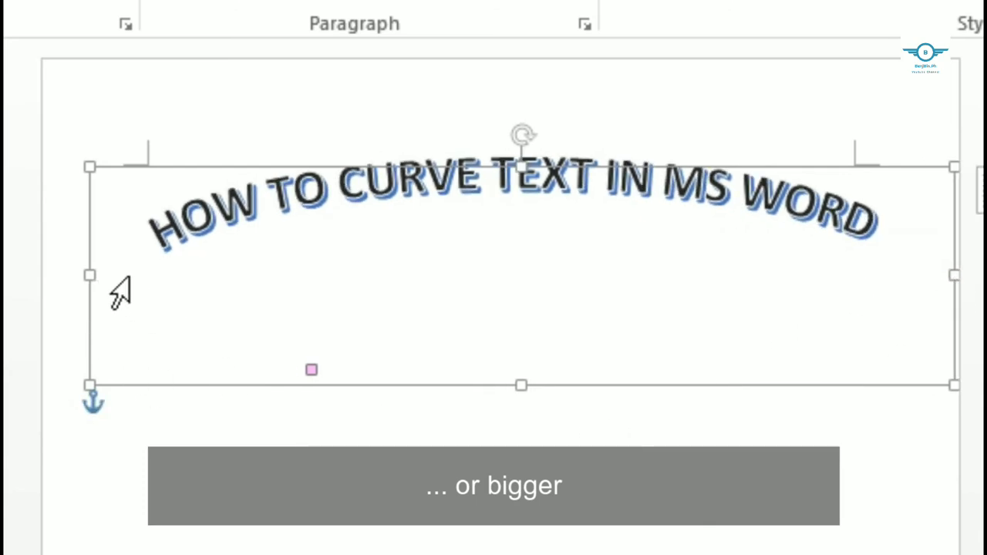
pyautogui.moveTo(92, 274); pyautogui.dragTo(48, 282)
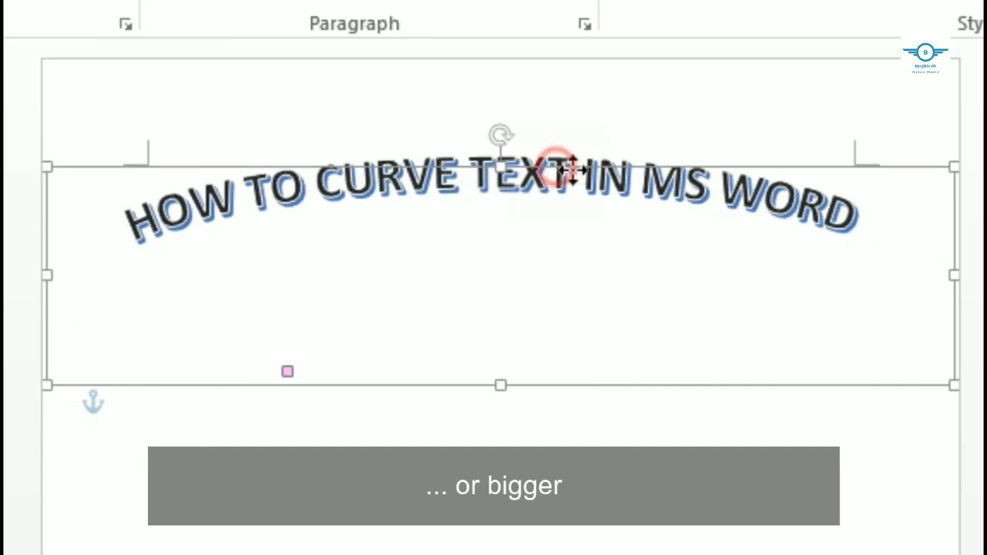
# Nudge the title box slightly right into position along the guides.
pyautogui.moveTo(569, 176)
pyautogui.mouseDown()
pyautogui.moveTo(571, 152)
pyautogui.moveTo(549, 158)
pyautogui.mouseUp()
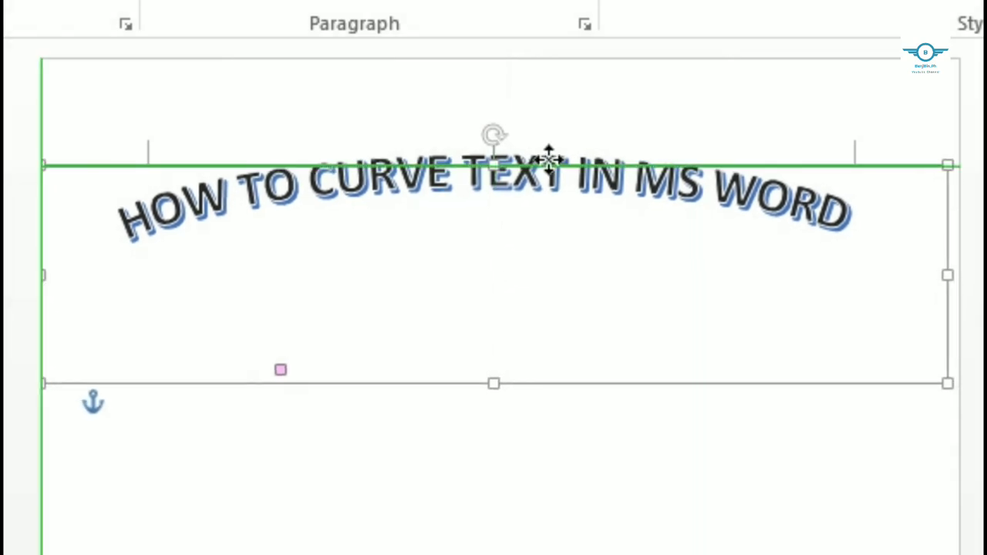
pyautogui.moveTo(548, 158); pyautogui.dragTo(556, 158)
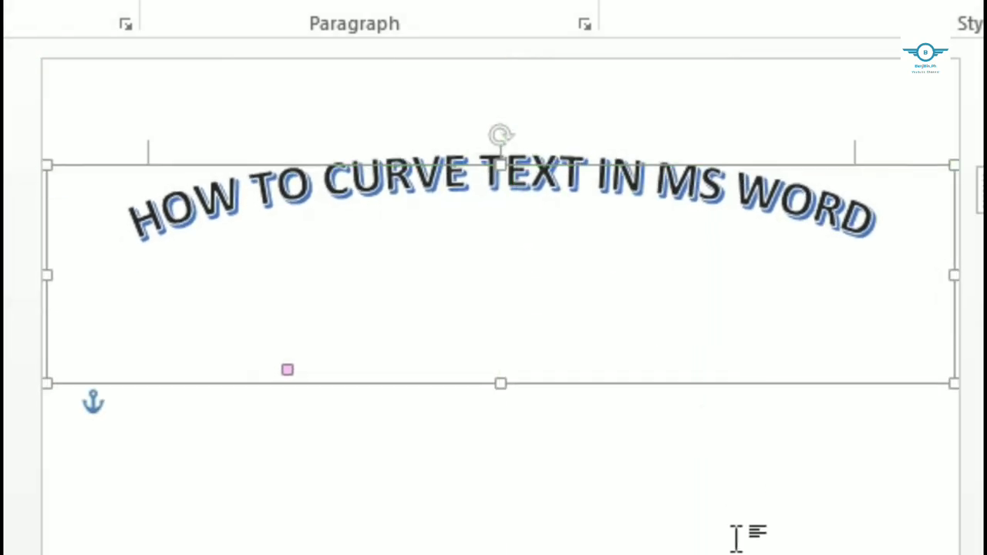
pyautogui.click(736, 538)
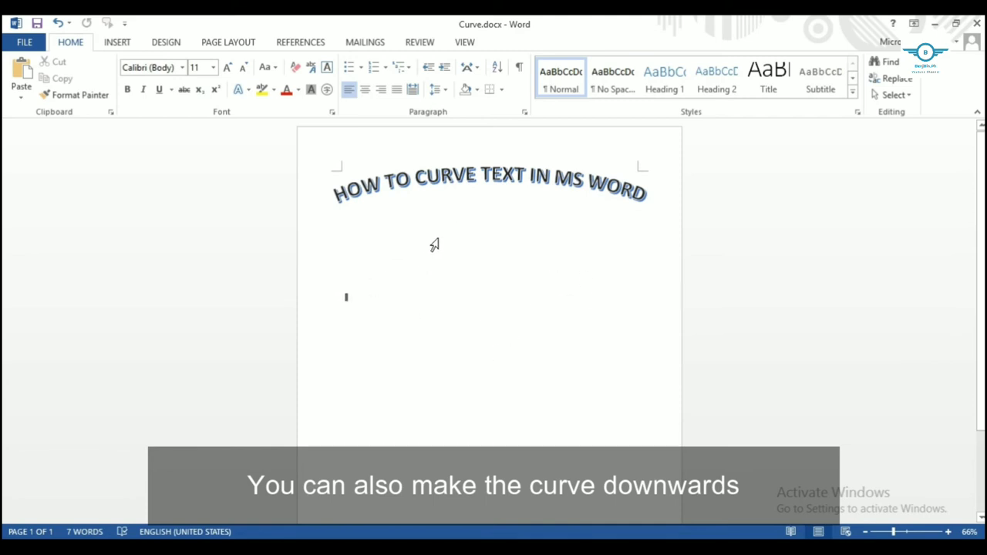
# Select the title text and change its transform from Arch Up to Arch Down.
pyautogui.tripleClick(451, 191)
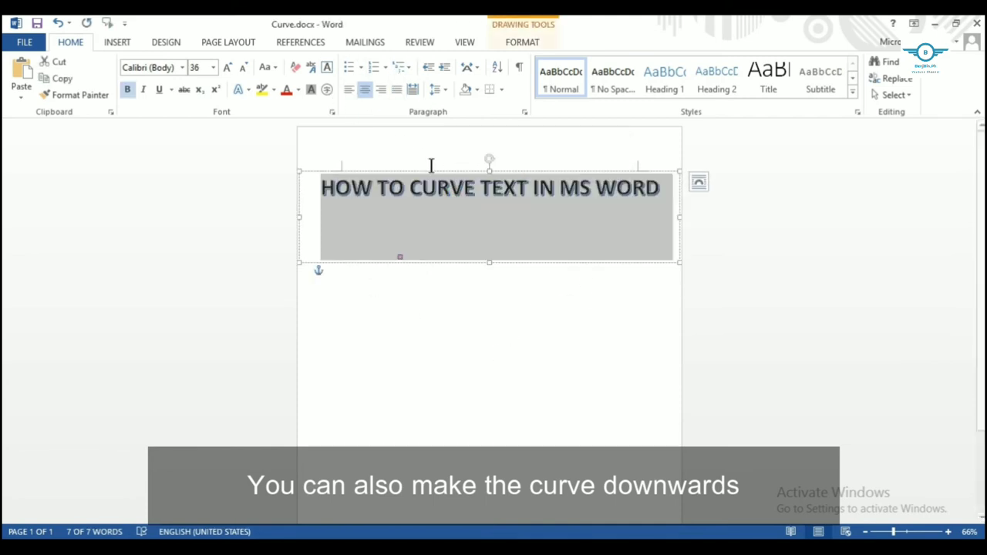
pyautogui.click(245, 42)
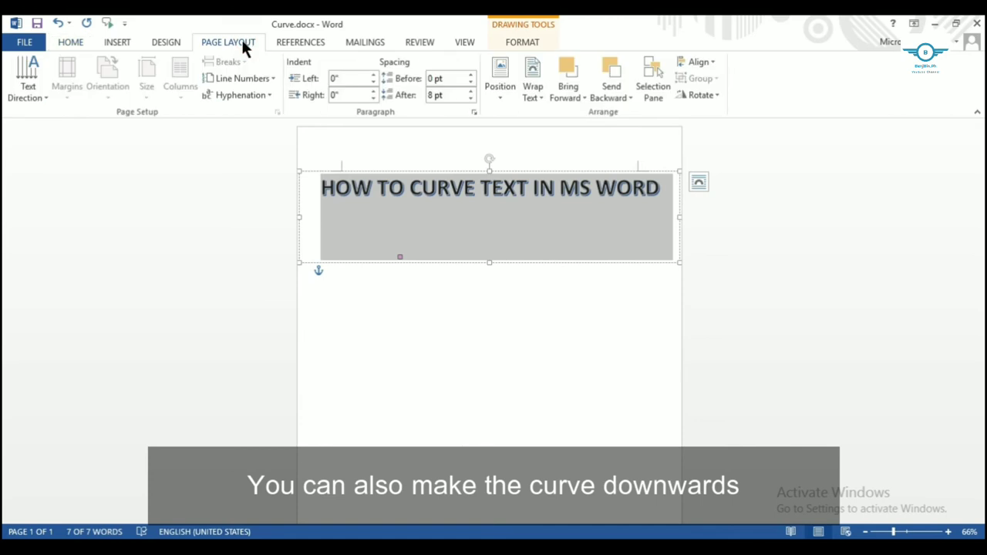
pyautogui.click(164, 42)
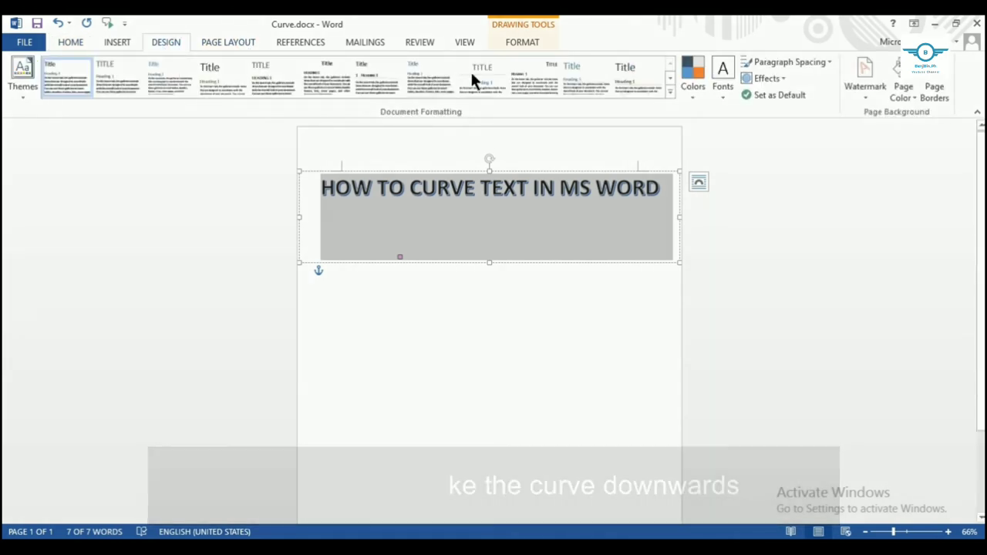
pyautogui.click(521, 40)
pyautogui.click(532, 194)
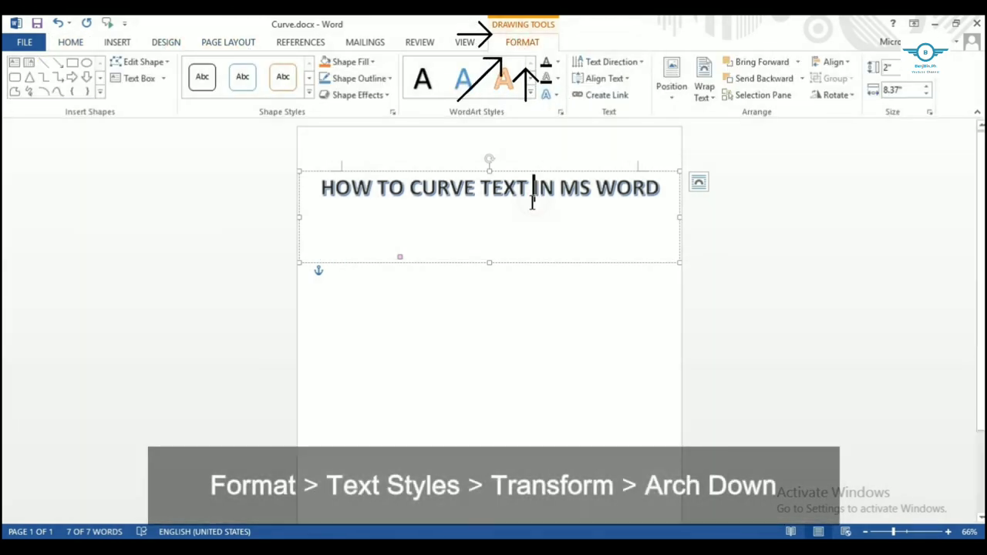
pyautogui.moveTo(658, 191); pyautogui.dragTo(302, 192)
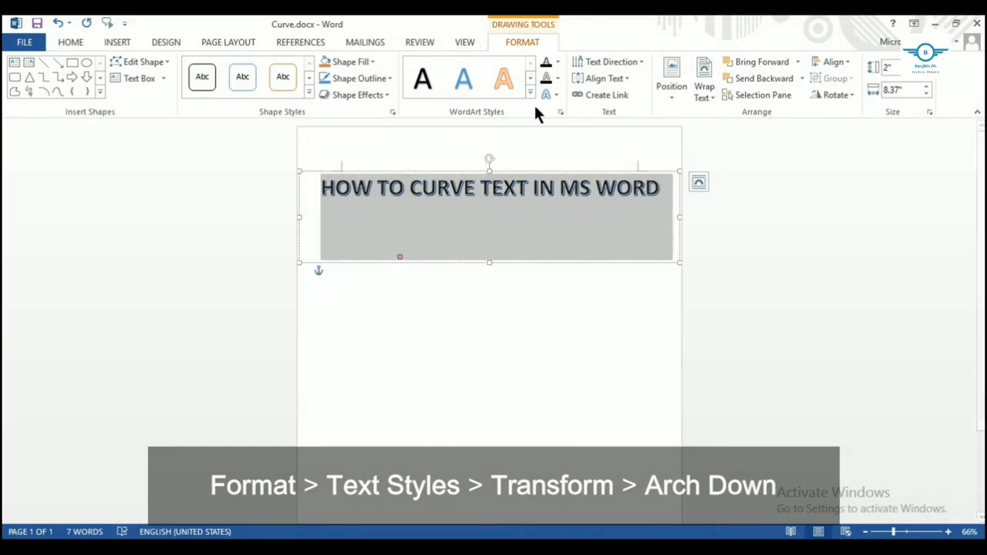
pyautogui.click(553, 94)
pyautogui.moveTo(588, 277)
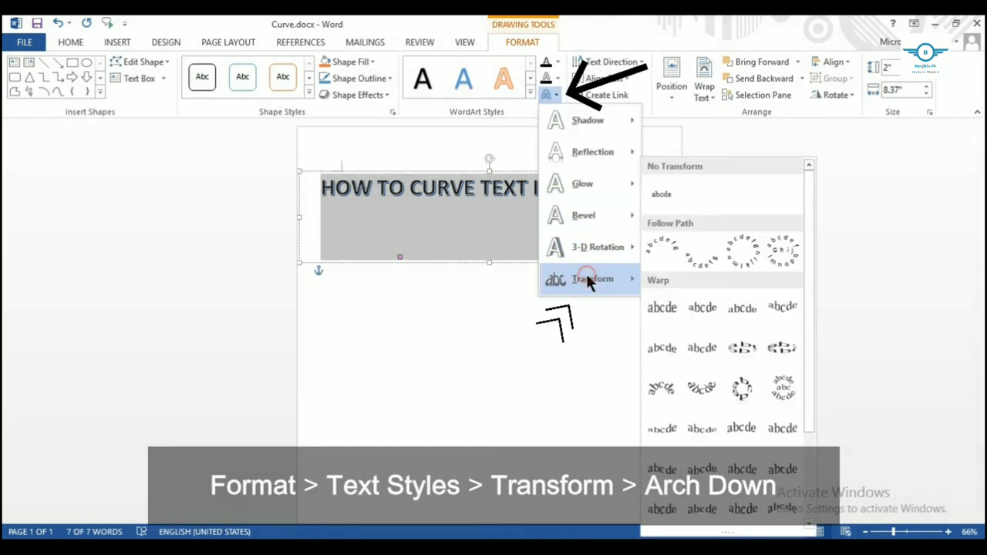
pyautogui.click(697, 259)
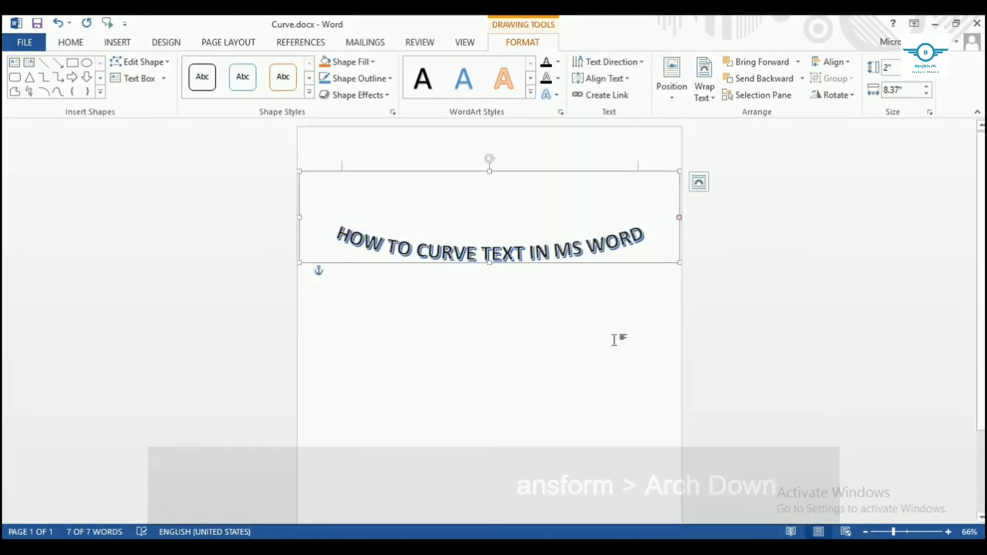
pyautogui.click(615, 339)
# Make the Arch Down curve shallower and narrow the title box from the left to 7.43" wide.
pyautogui.tripleClick(399, 240)
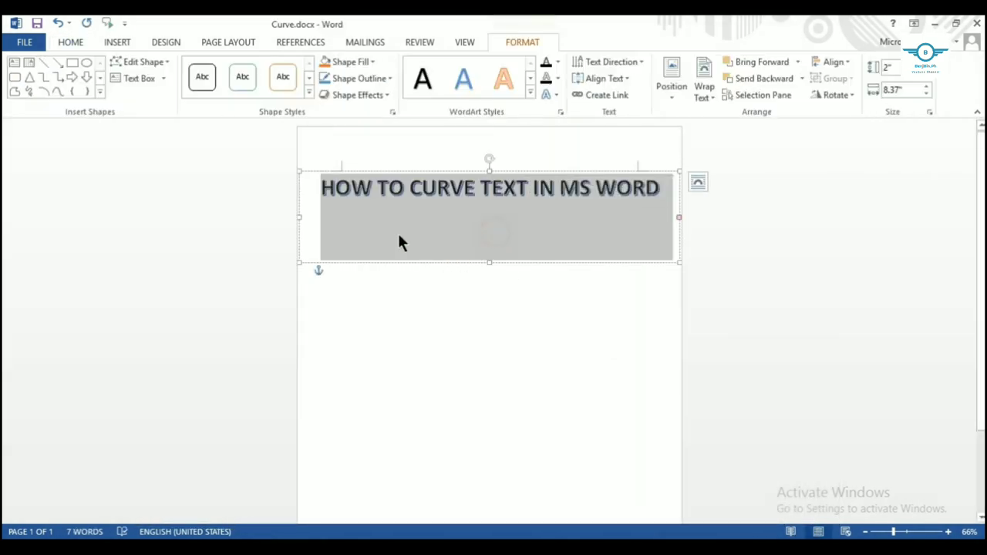
pyautogui.click(679, 220)
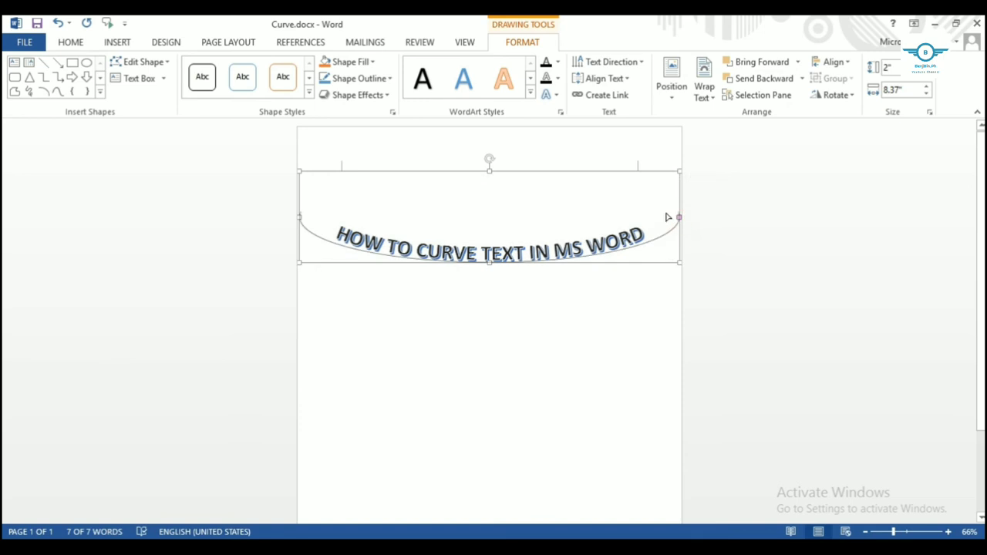
pyautogui.moveTo(678, 218)
pyautogui.mouseDown()
pyautogui.moveTo(645, 191)
pyautogui.moveTo(618, 198)
pyautogui.moveTo(602, 179)
pyautogui.moveTo(570, 185)
pyautogui.mouseUp()
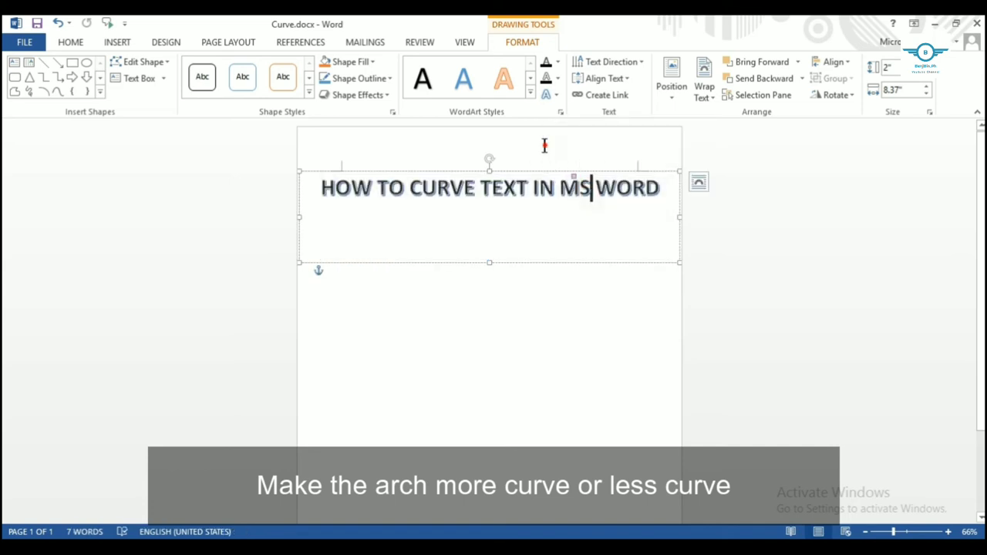
pyautogui.moveTo(574, 177)
pyautogui.mouseDown()
pyautogui.moveTo(665, 202)
pyautogui.moveTo(611, 265)
pyautogui.moveTo(541, 266)
pyautogui.mouseUp()
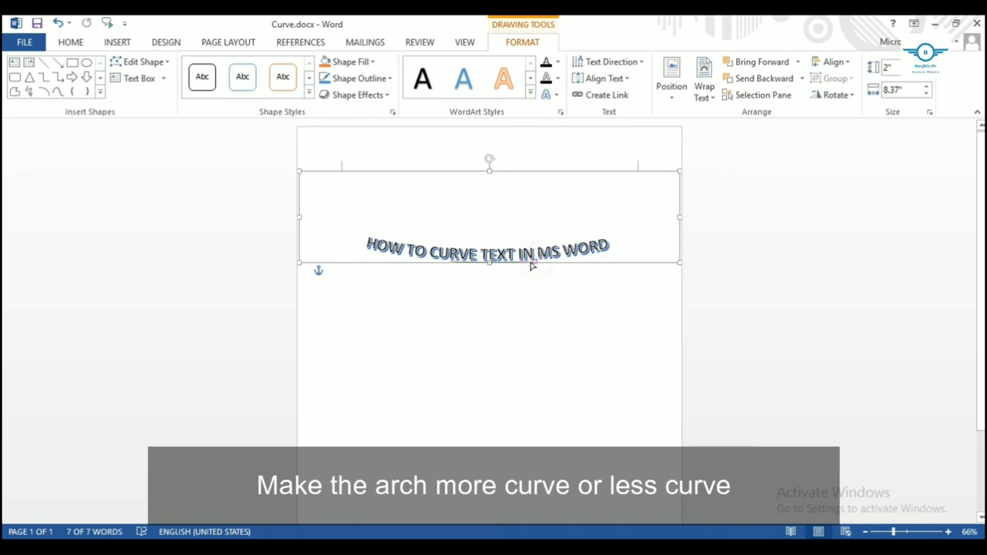
pyautogui.click(562, 225)
pyautogui.click(557, 286)
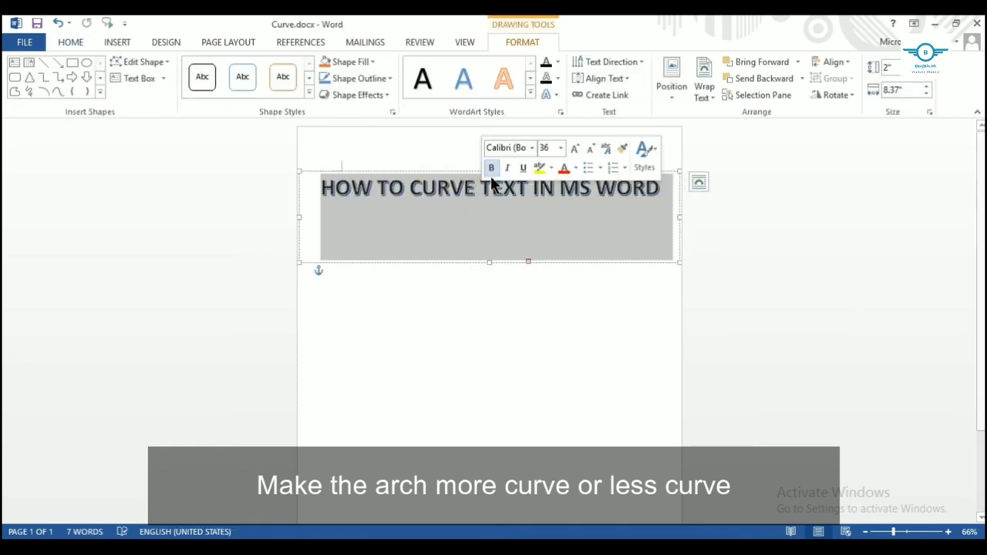
pyautogui.moveTo(300, 219)
pyautogui.mouseDown()
pyautogui.moveTo(372, 242)
pyautogui.moveTo(342, 239)
pyautogui.mouseUp()
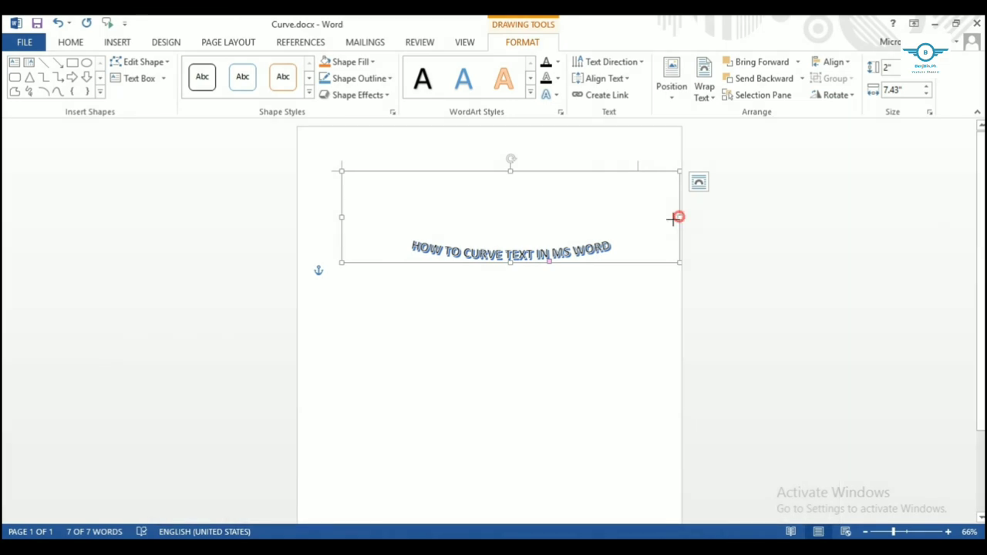
# Resize the title box to 0.89" by 6.49" and move it up to the page top.
pyautogui.moveTo(680, 219); pyautogui.dragTo(620, 224)
pyautogui.moveTo(489, 170); pyautogui.dragTo(490, 222)
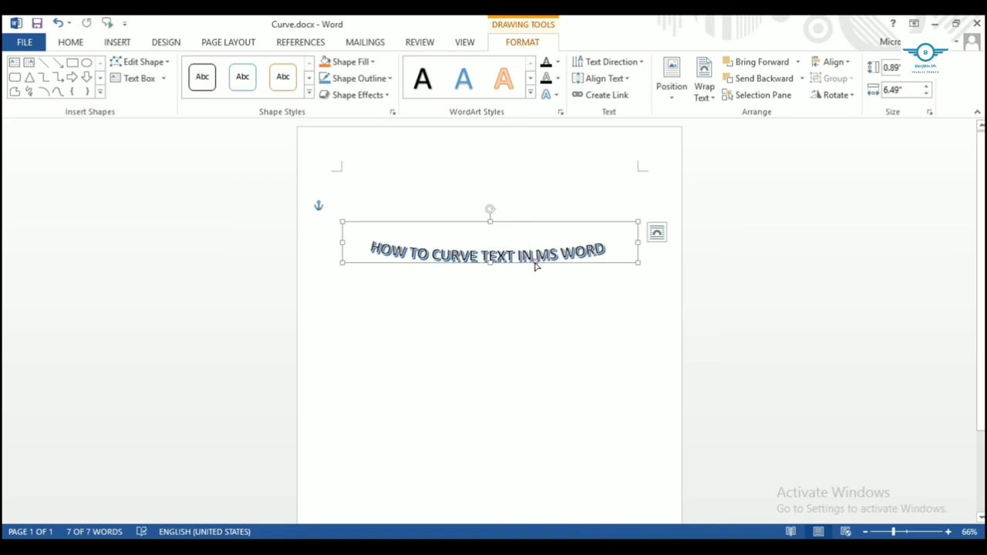
pyautogui.moveTo(539, 223); pyautogui.dragTo(541, 169)
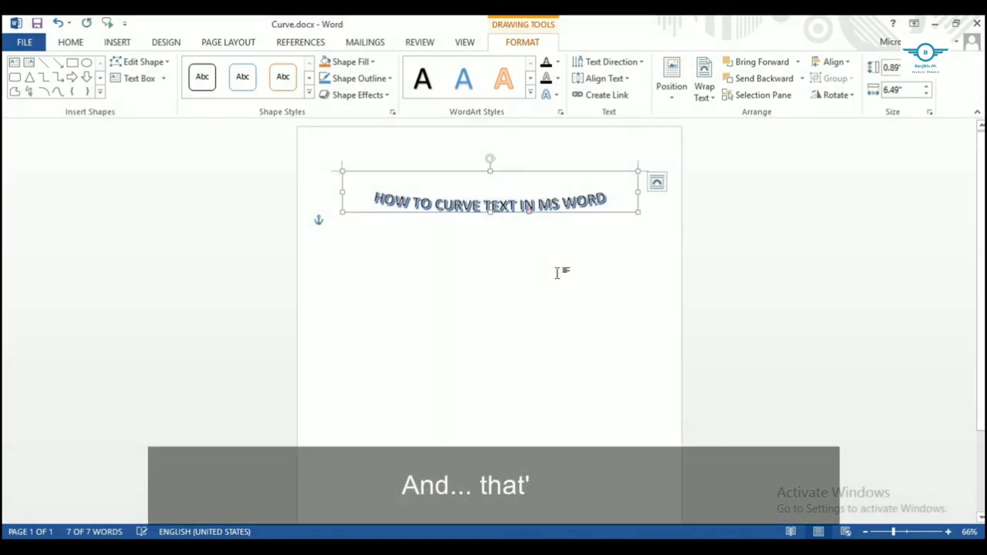
pyautogui.click(399, 291)
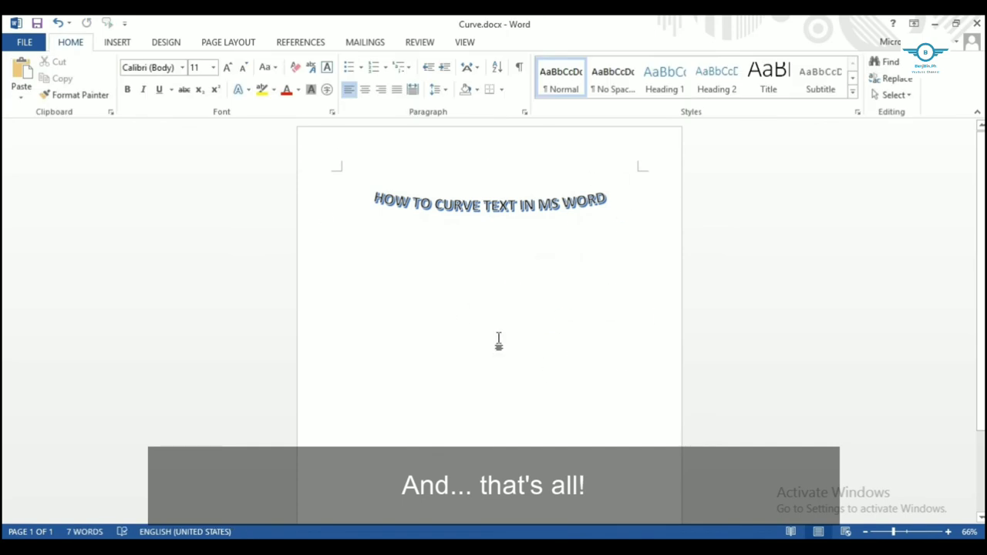